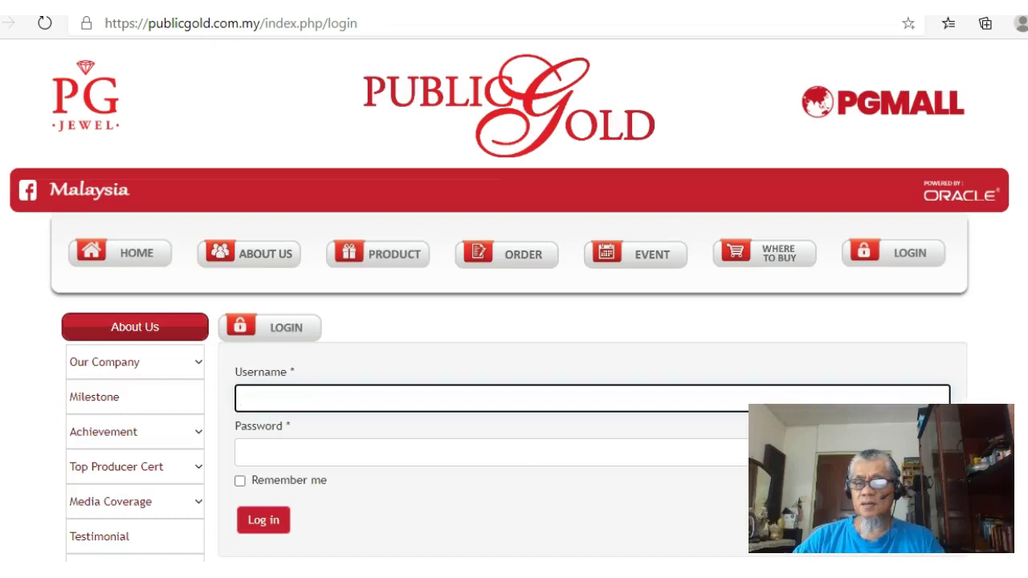
Log in with the account's PG username and the saved password pasted in
{"action": "scroll", "coordinate": [514, 321], "scroll_direction": "down", "scroll_amount": 3}
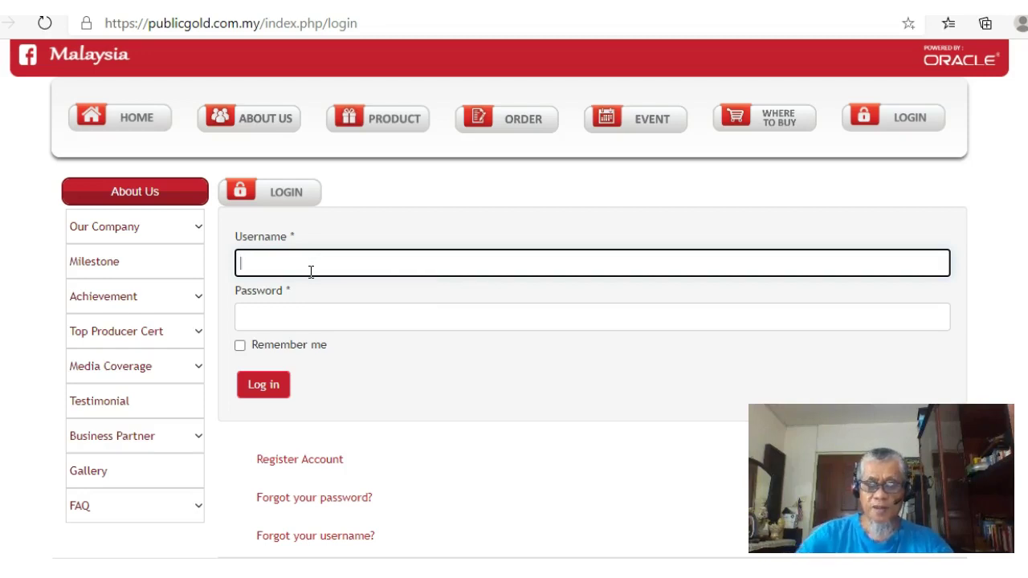
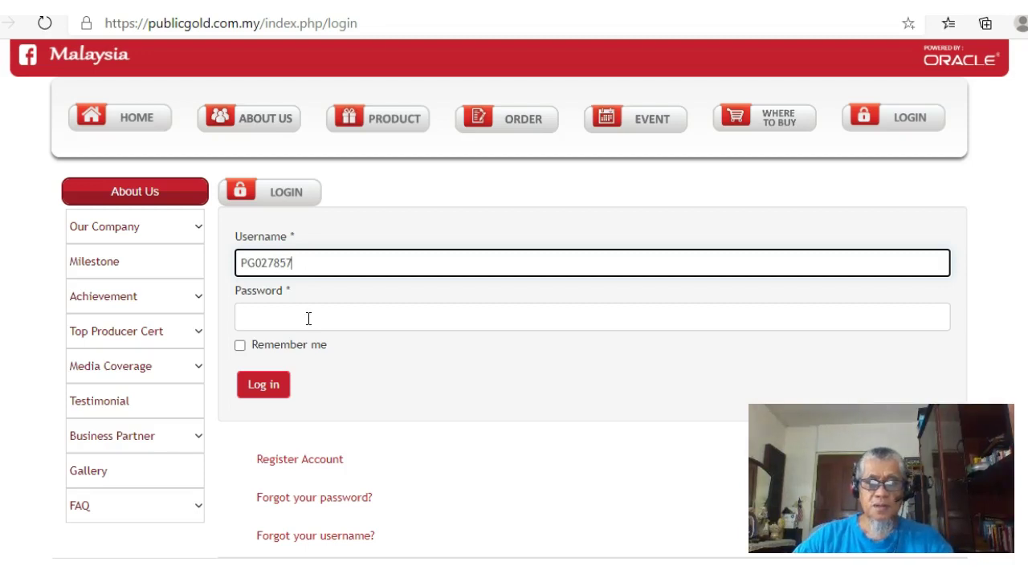
{"action": "left_click", "coordinate": [313, 320]}
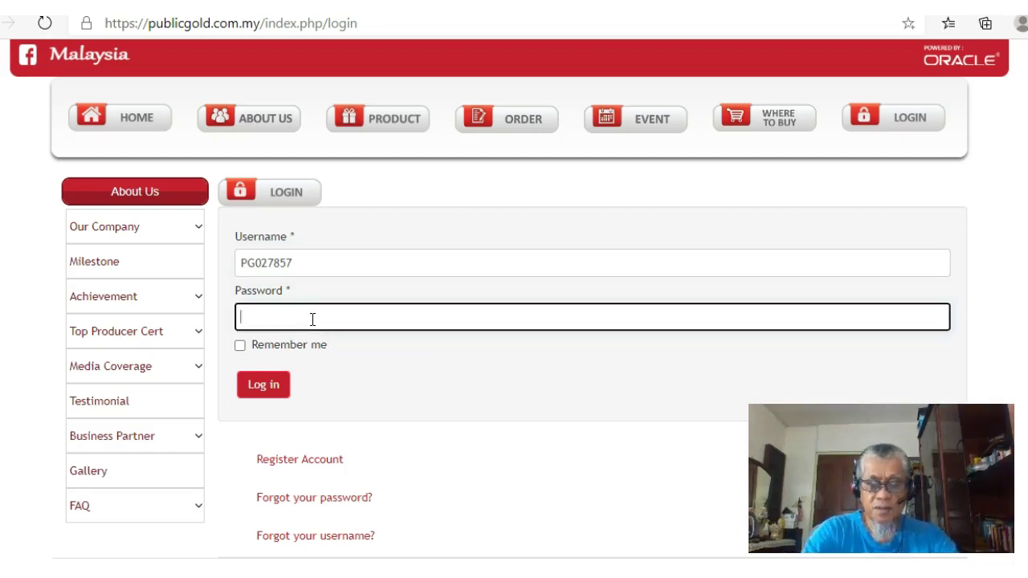
{"action": "key", "text": "ctrl+v"}
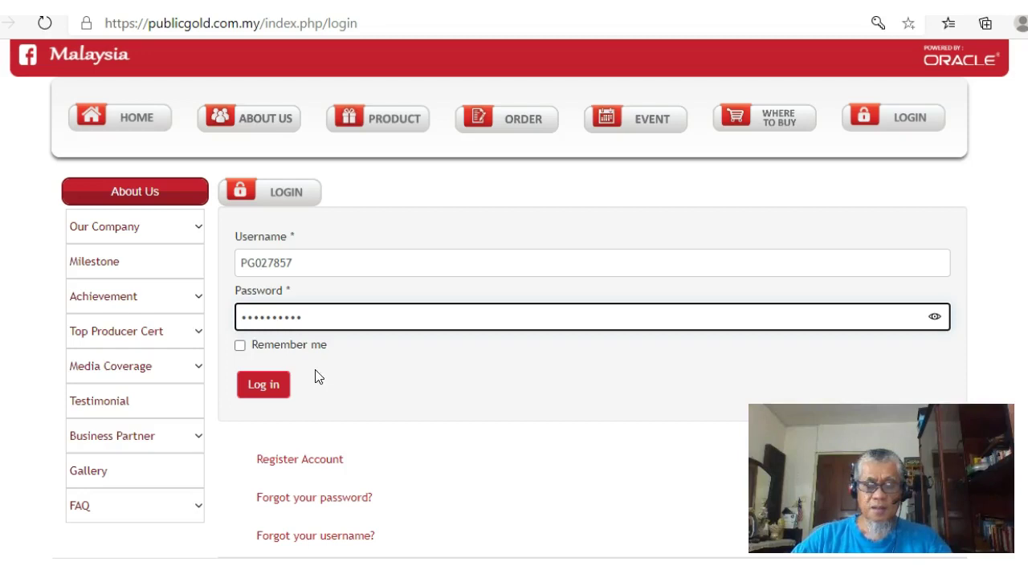
{"action": "left_click", "coordinate": [264, 385]}
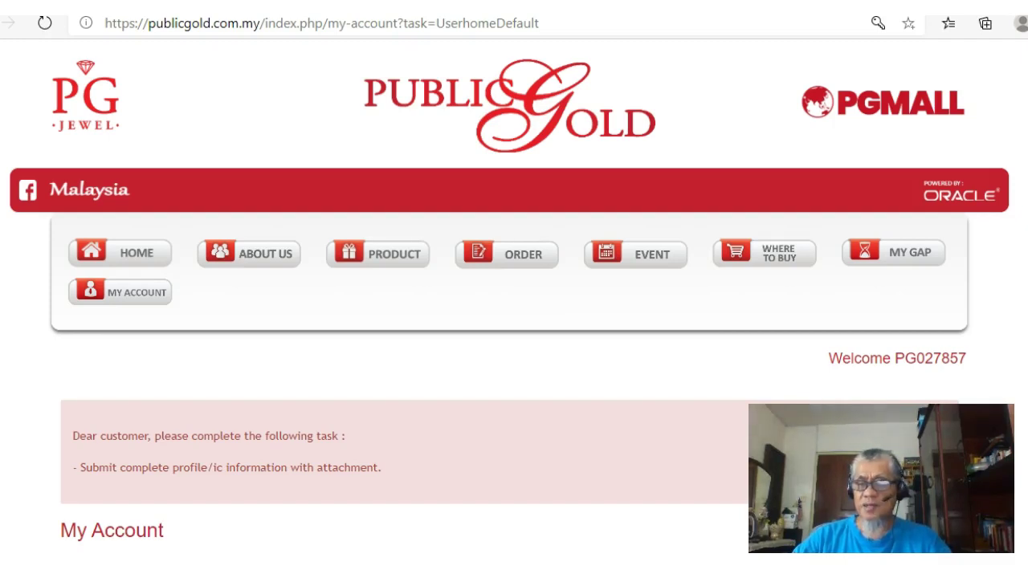
Open the Customer Registration (With PG Code) form from the My Account page
{"action": "scroll", "coordinate": [514, 321], "scroll_direction": "down", "scroll_amount": 10}
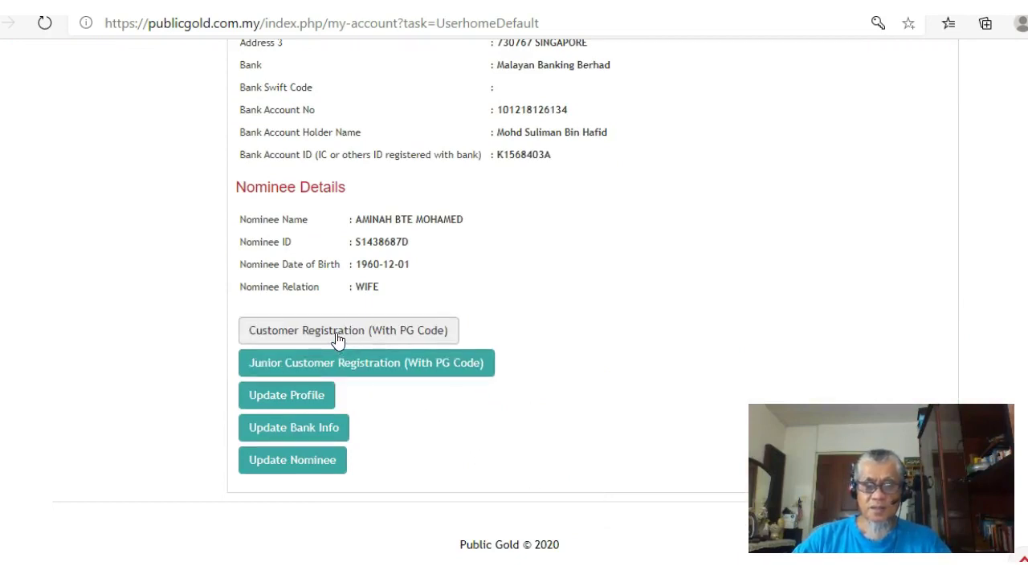
{"action": "left_click", "coordinate": [441, 335]}
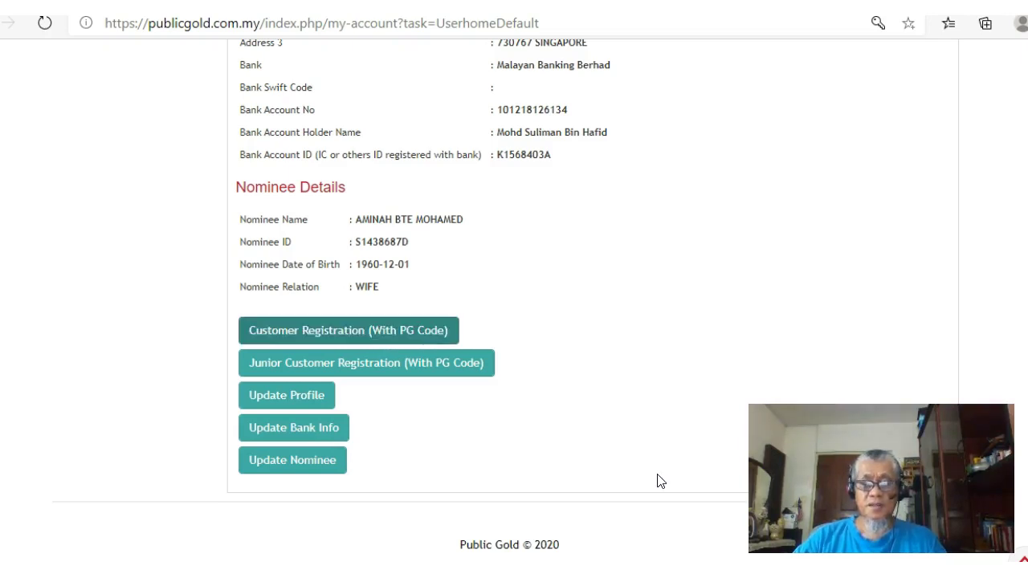
{"action": "left_click", "coordinate": [349, 331]}
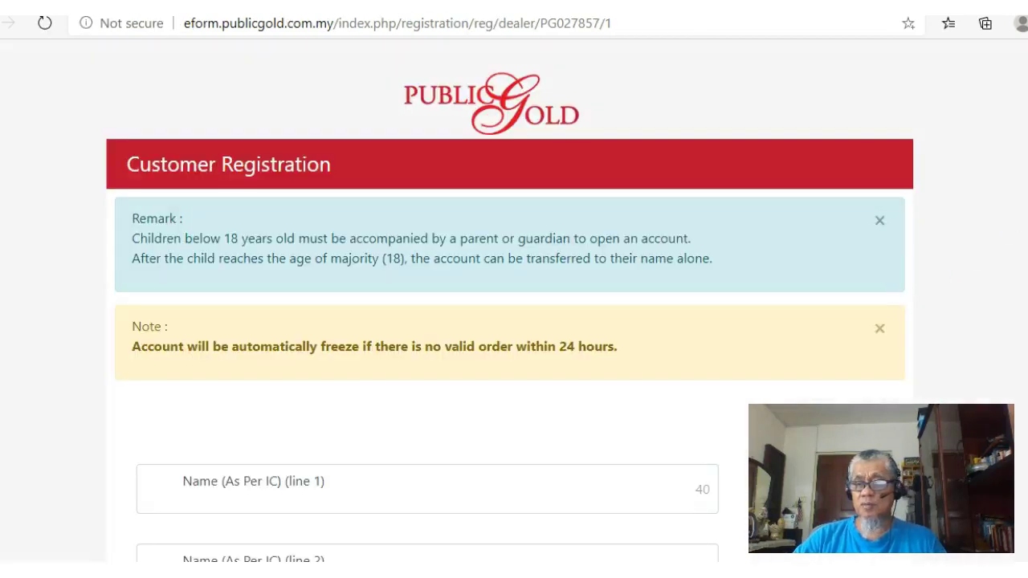
Enter the customer's full name as per IC on Name line 1
{"action": "scroll", "coordinate": [510, 300], "scroll_direction": "down", "scroll_amount": 4}
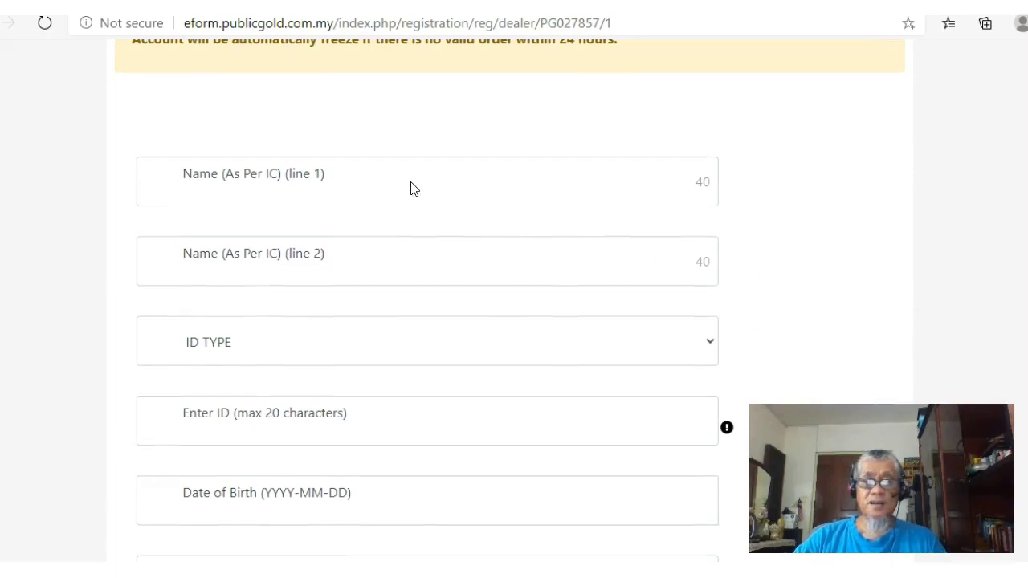
{"action": "left_click", "coordinate": [350, 189]}
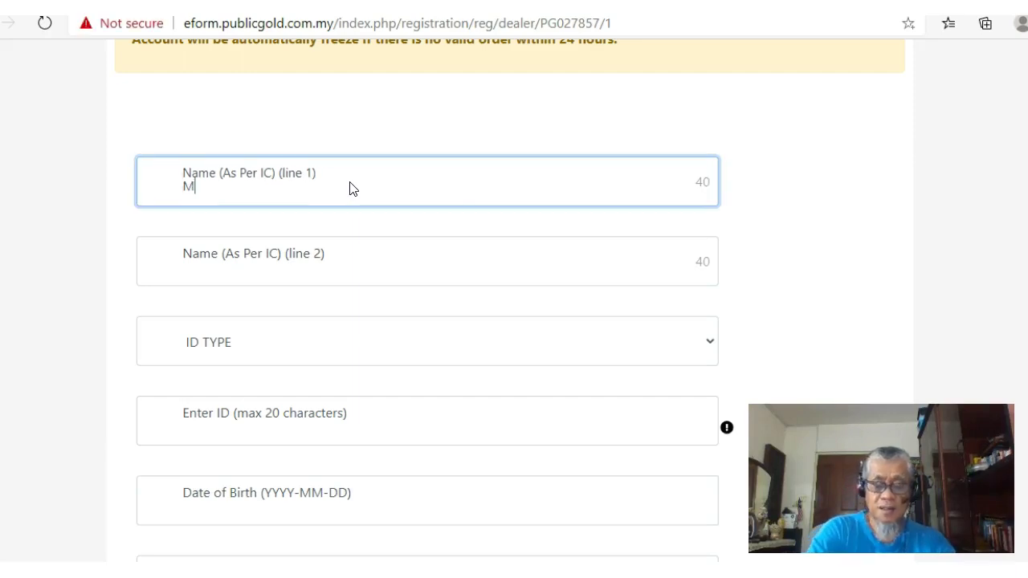
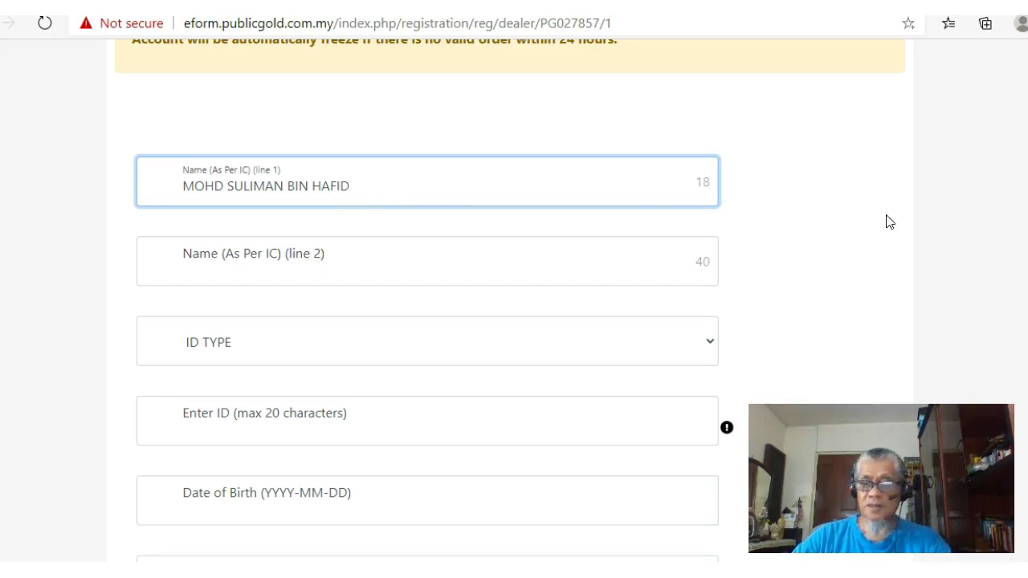
{"action": "scroll", "coordinate": [510, 297], "scroll_direction": "down", "scroll_amount": 1}
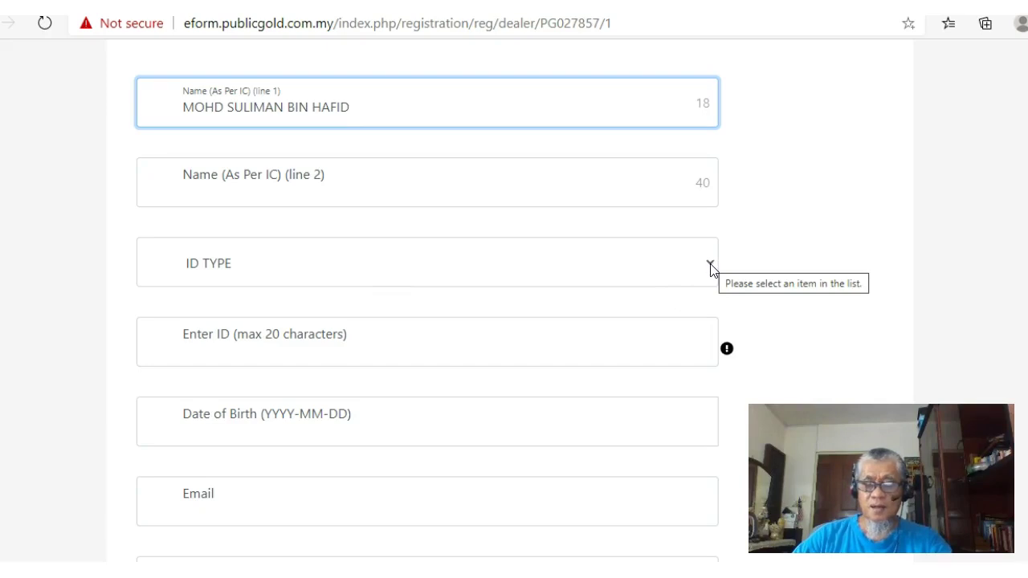
{"action": "left_click", "coordinate": [319, 340]}
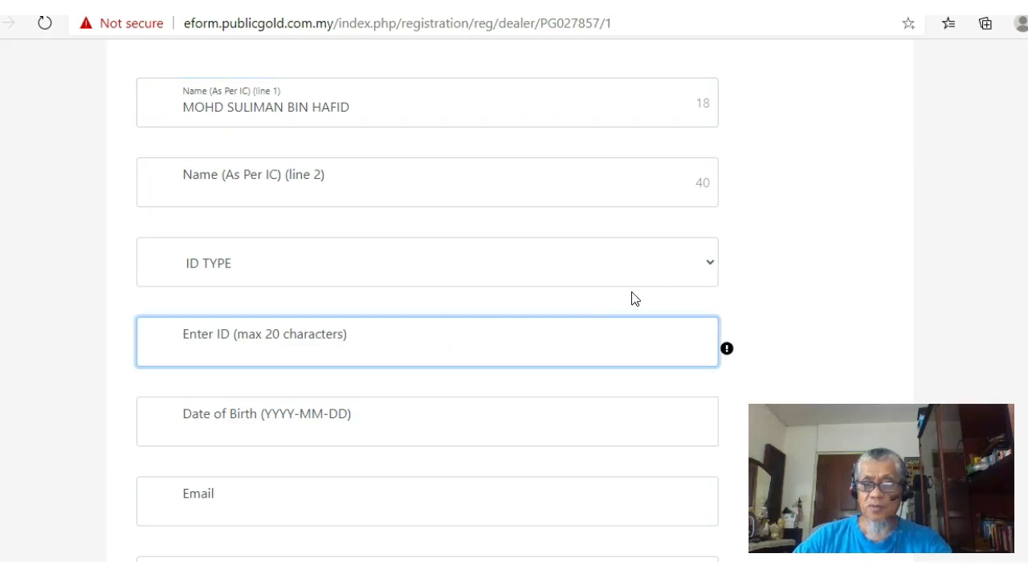
Choose PASSPORT / FOREIGN ID as the ID type and enter the customer's passport number
{"action": "left_click", "coordinate": [711, 269]}
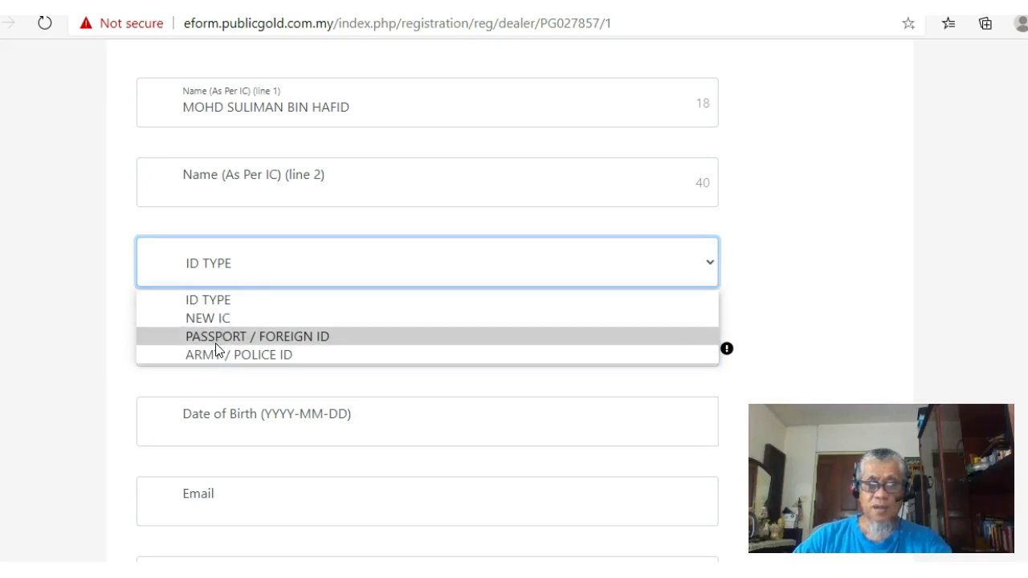
{"action": "left_click", "coordinate": [299, 342]}
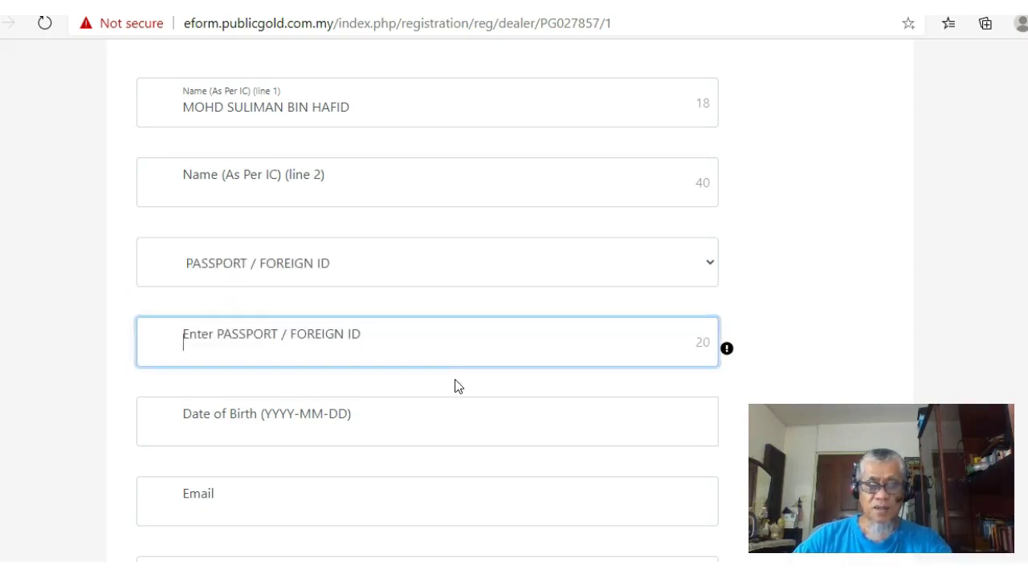
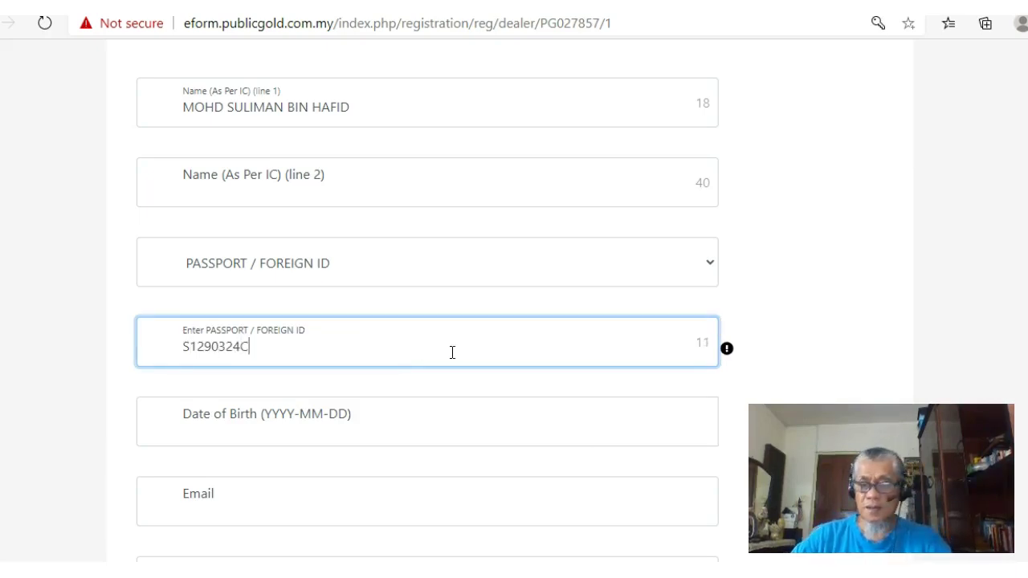
{"action": "scroll", "coordinate": [426, 289], "scroll_direction": "down", "scroll_amount": 3}
{"action": "left_click", "coordinate": [314, 189]}
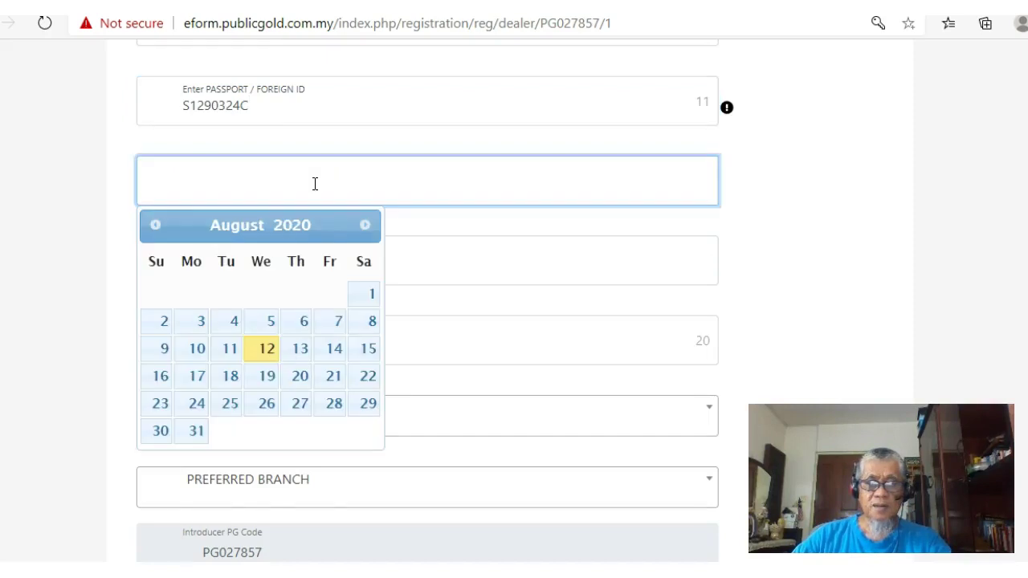
Enter the date of birth as 1960-01-01
{"action": "scroll", "coordinate": [265, 273], "scroll_direction": "up", "scroll_amount": 2}
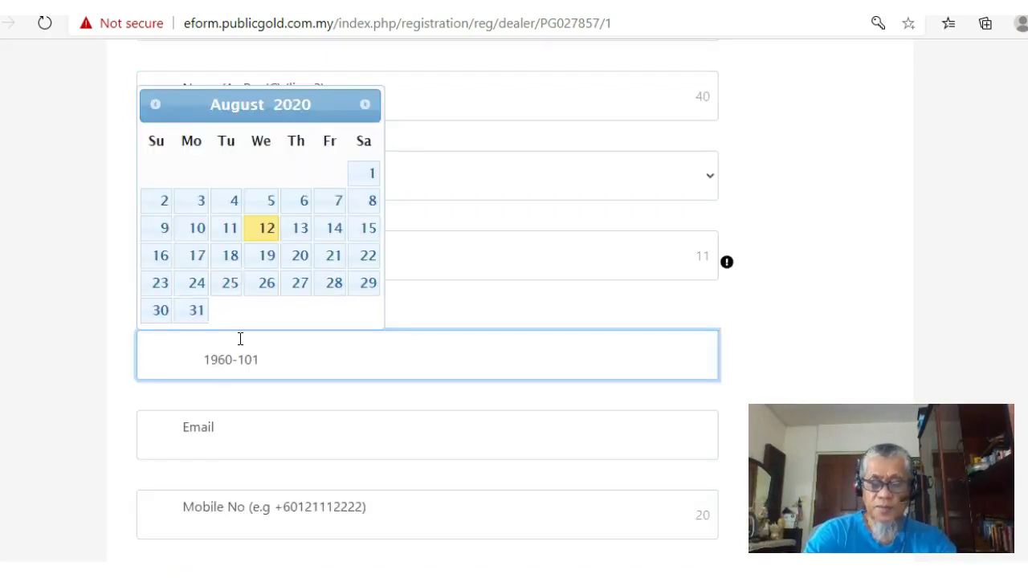
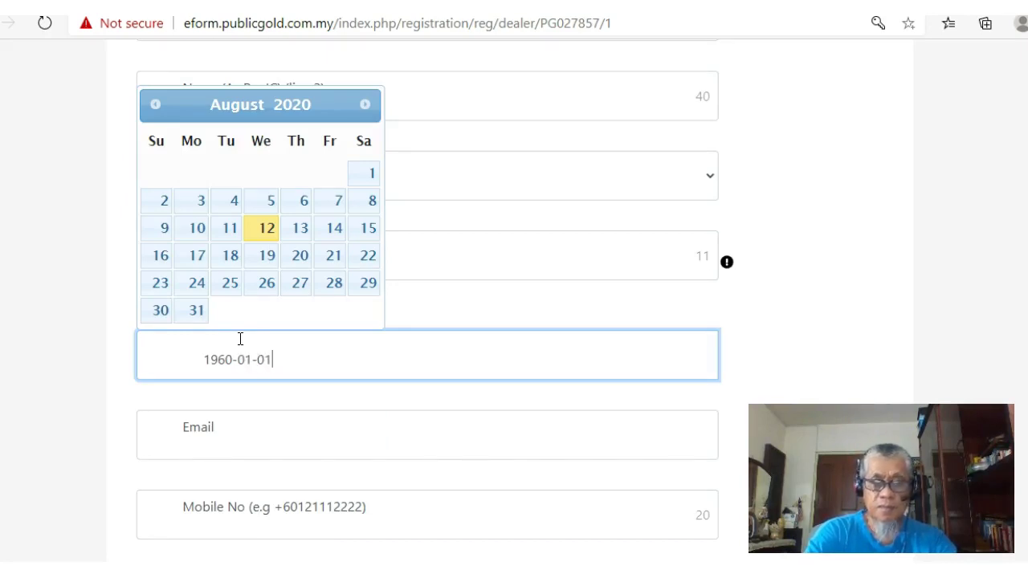
Fill in the customer's e-mail address and mobile number
{"action": "left_click", "coordinate": [207, 448]}
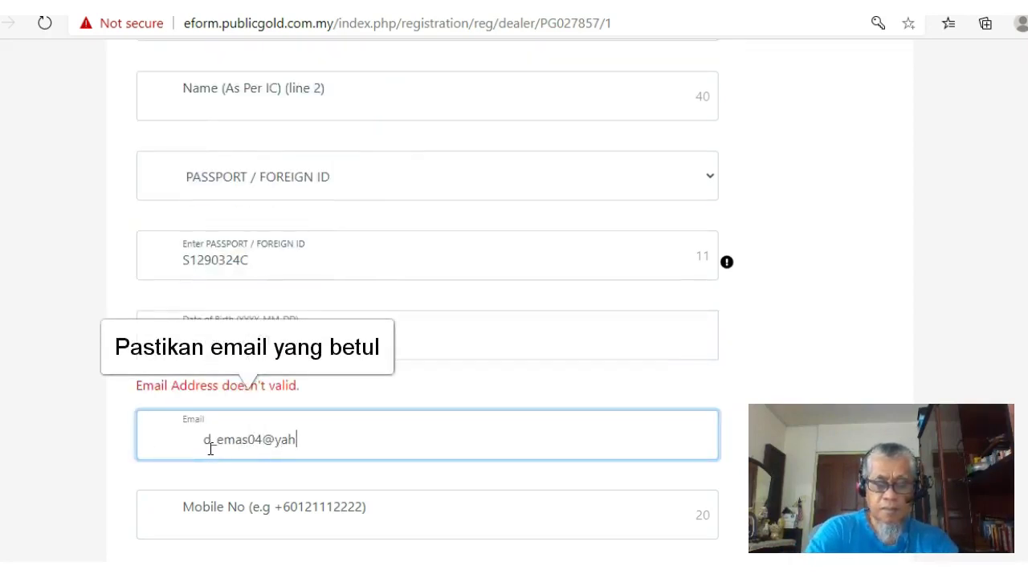
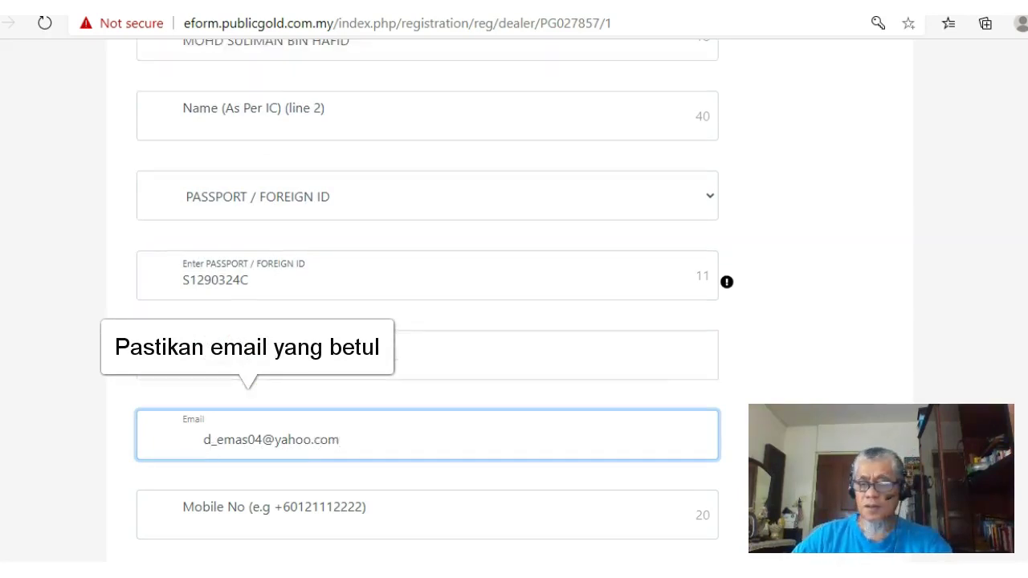
{"action": "scroll", "coordinate": [425, 305], "scroll_direction": "down", "scroll_amount": 3}
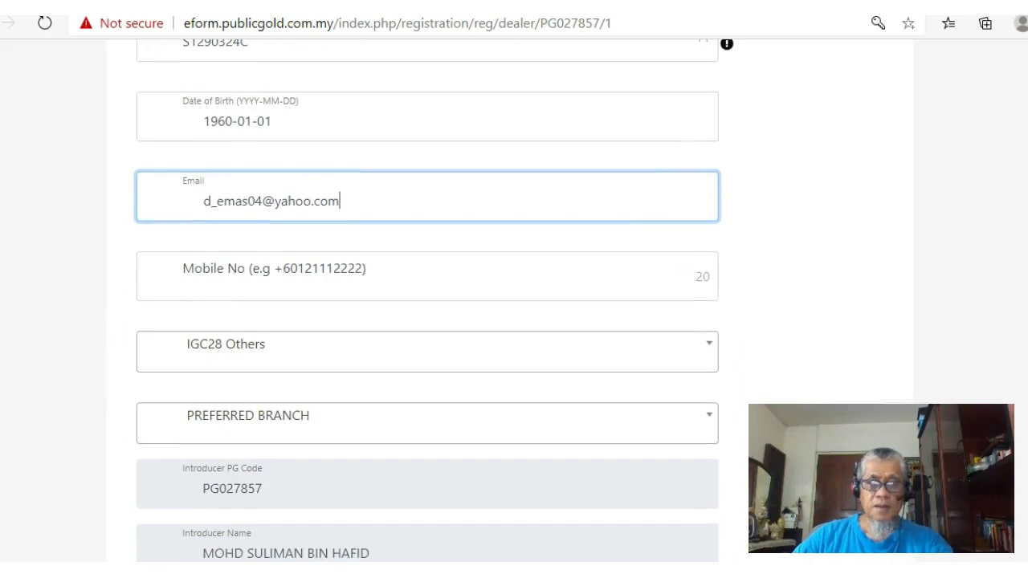
{"action": "scroll", "coordinate": [426, 305], "scroll_direction": "down", "scroll_amount": 1}
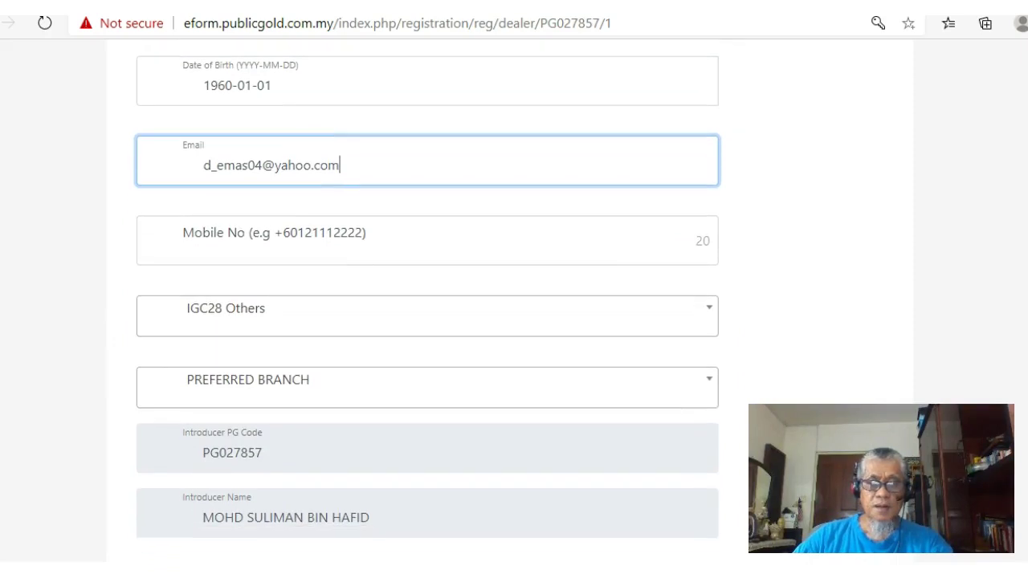
{"action": "left_click", "coordinate": [328, 247]}
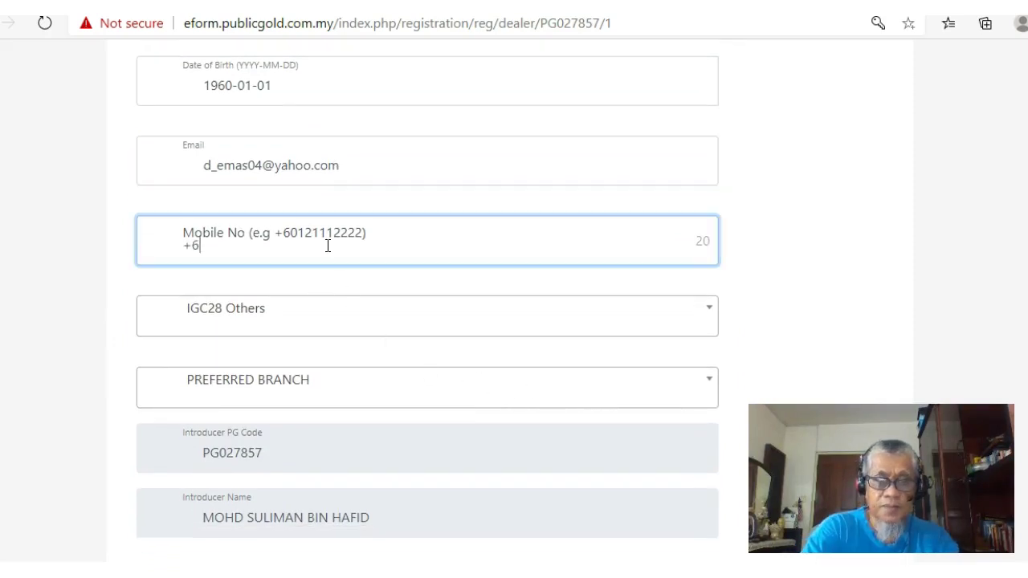
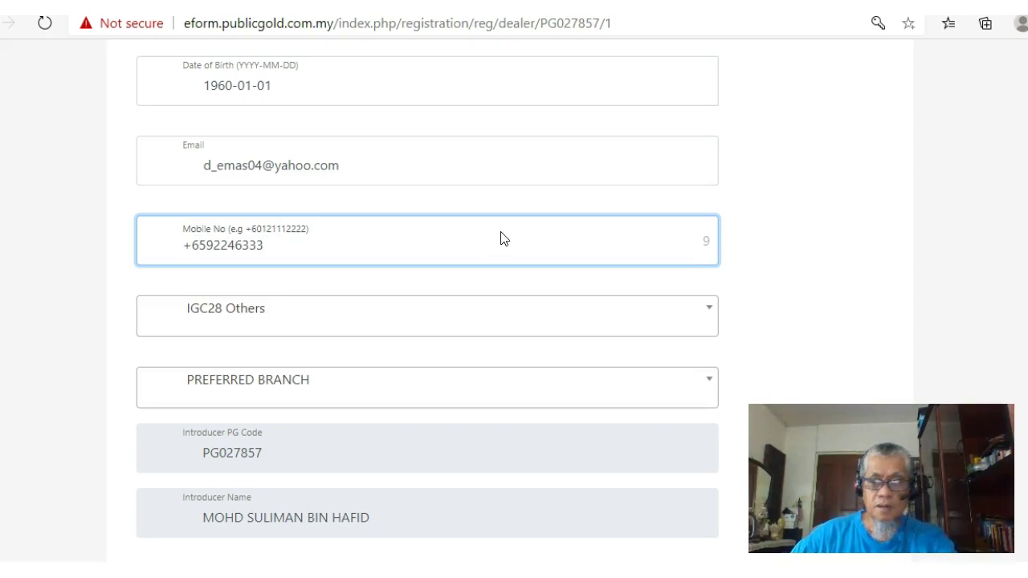
{"action": "scroll", "coordinate": [452, 301], "scroll_direction": "down", "scroll_amount": 1}
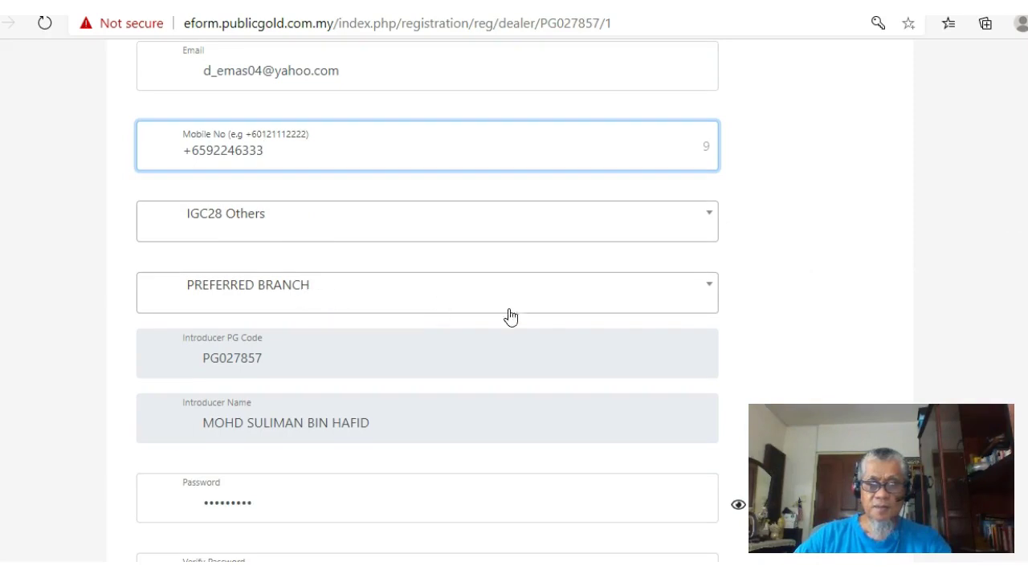
Search 'jo' in the preferred branch list and pick Johor Bahru, Johor
{"action": "left_click", "coordinate": [712, 297]}
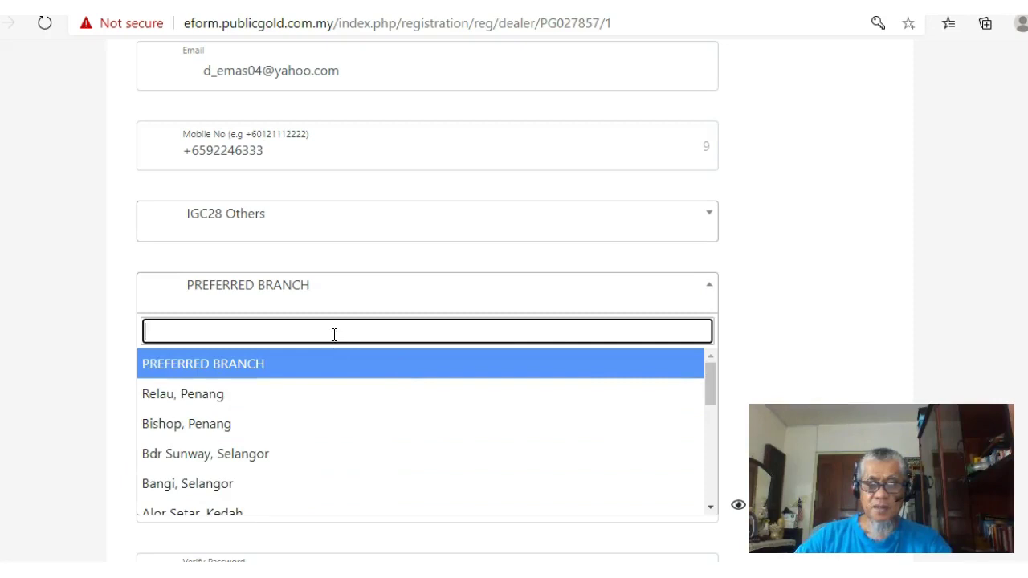
{"action": "type", "text": "jo"}
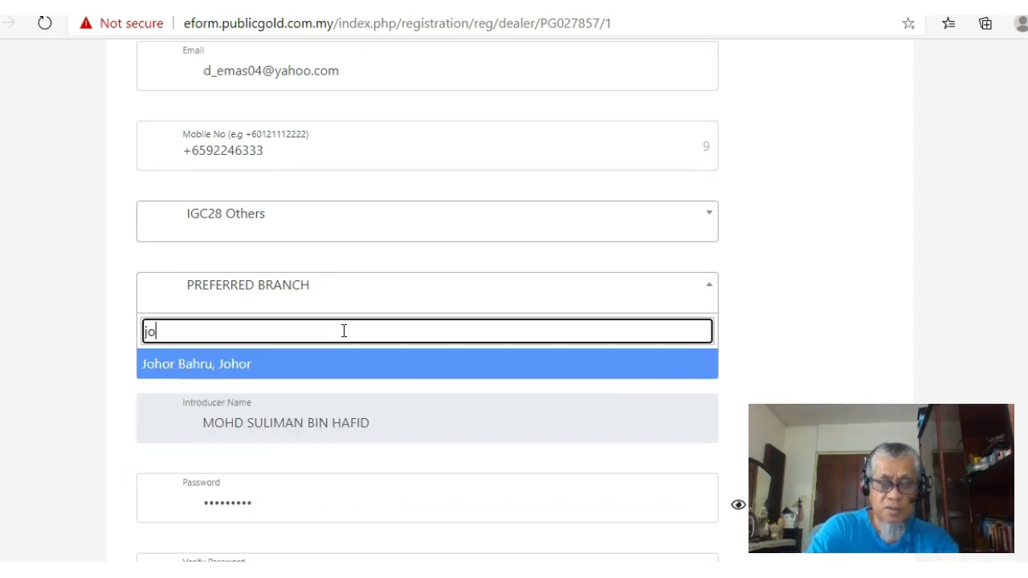
{"action": "left_click", "coordinate": [183, 370]}
{"action": "scroll", "coordinate": [401, 241], "scroll_direction": "down", "scroll_amount": 3}
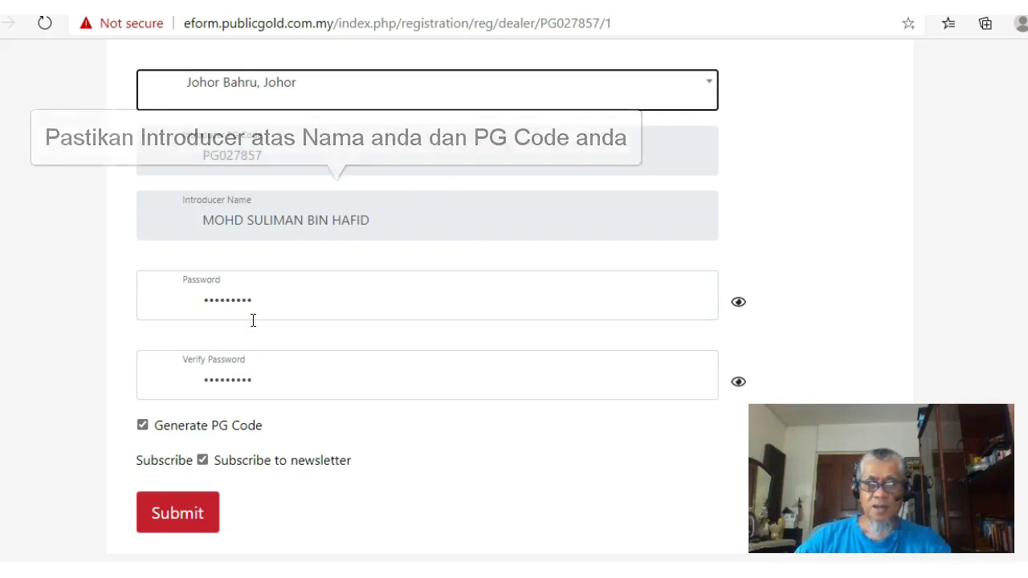
Reveal the Password and Verify Password entries to compare them, then scroll back up
{"action": "left_click", "coordinate": [739, 303]}
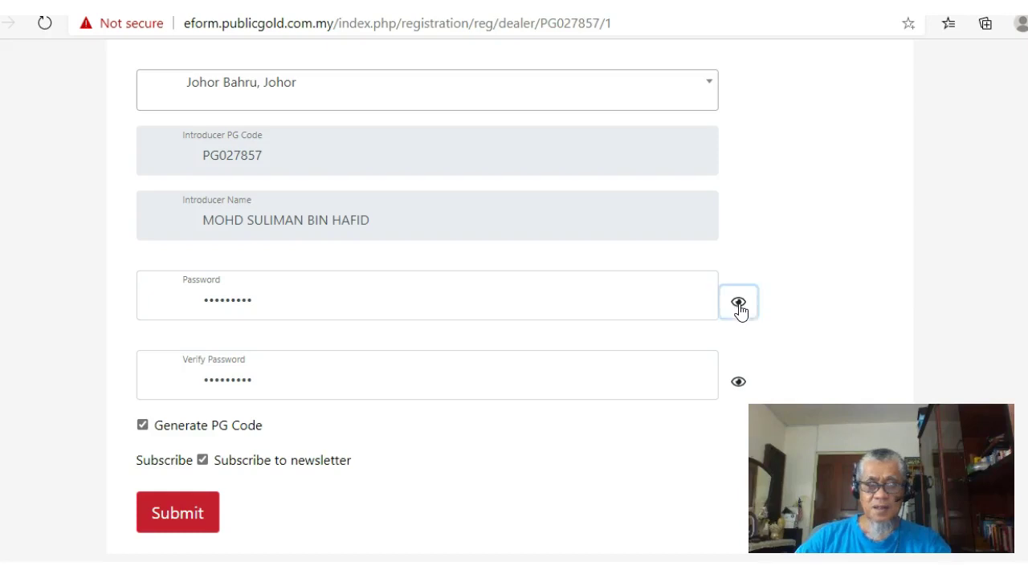
{"action": "left_click", "coordinate": [739, 382]}
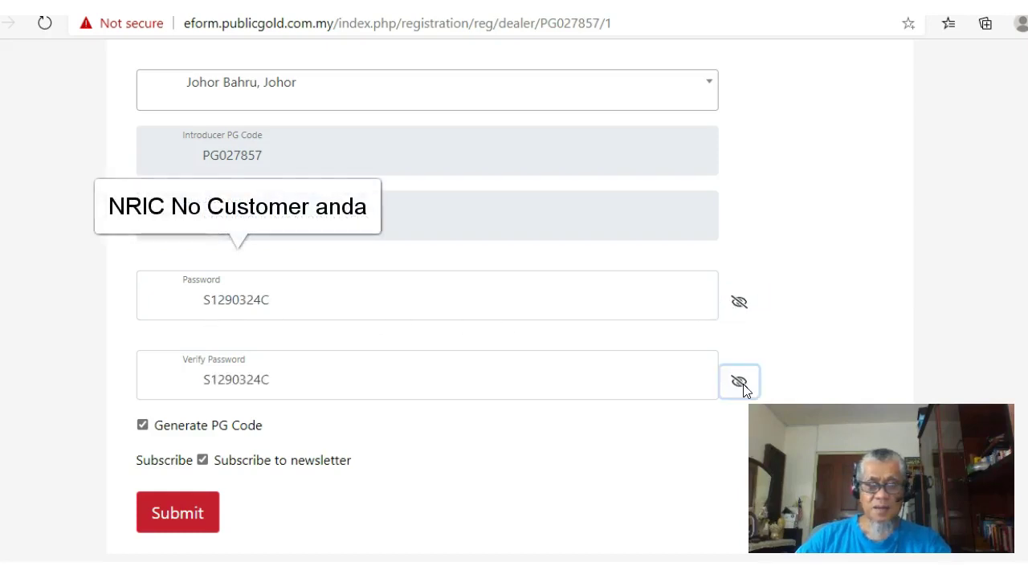
{"action": "scroll", "coordinate": [606, 539], "scroll_direction": "down", "scroll_amount": 1}
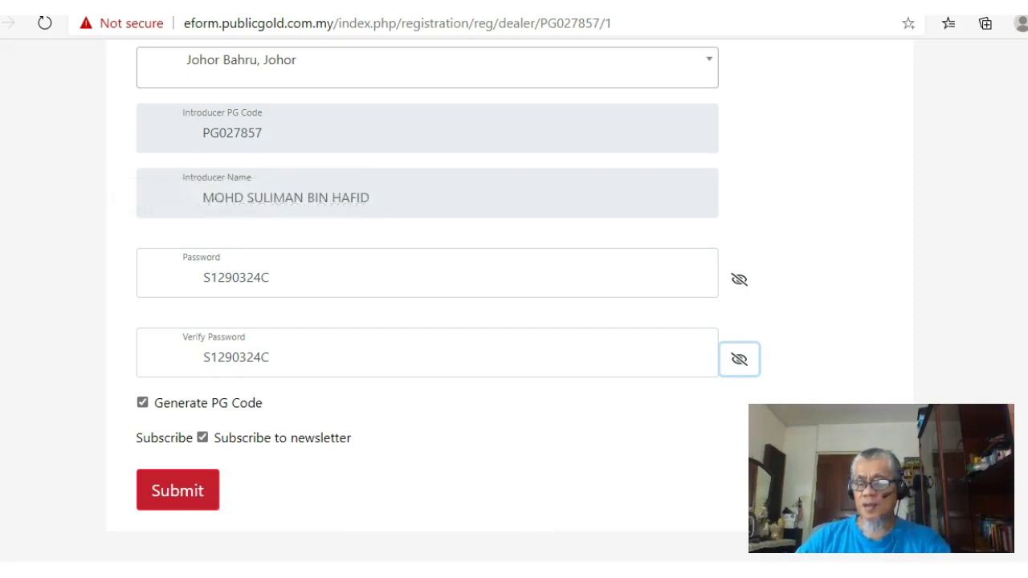
{"action": "scroll", "coordinate": [510, 300], "scroll_direction": "up", "scroll_amount": 15}
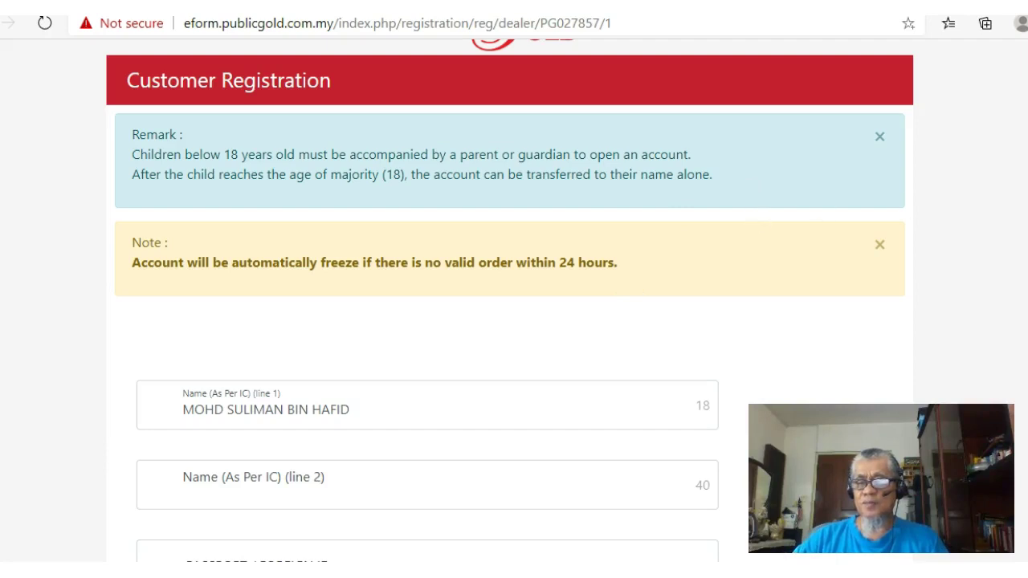
Scroll down through the filled registration form to review it before submitting
{"action": "scroll", "coordinate": [513, 297], "scroll_direction": "down", "scroll_amount": 1}
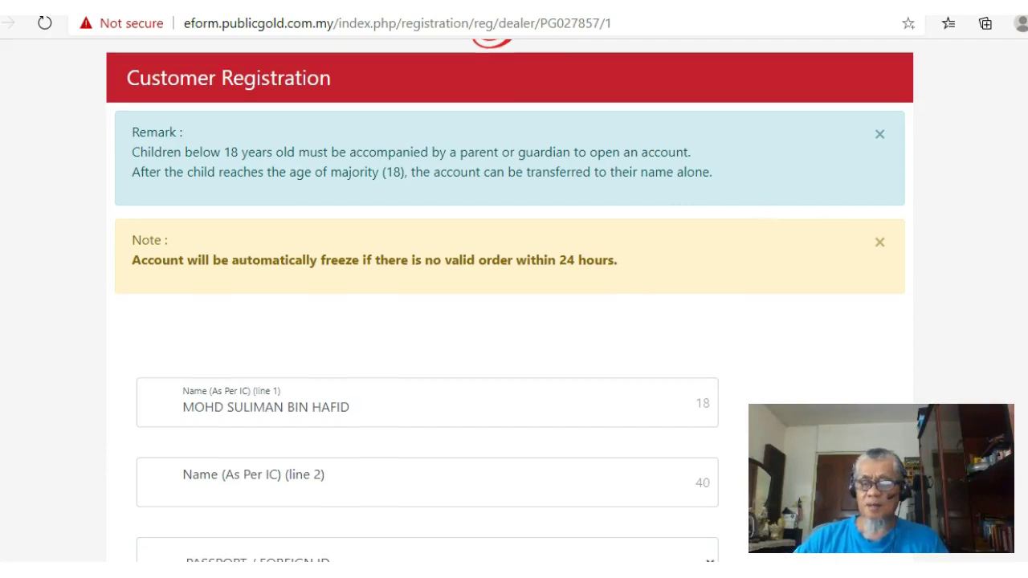
{"action": "scroll", "coordinate": [514, 297], "scroll_direction": "down", "scroll_amount": 12}
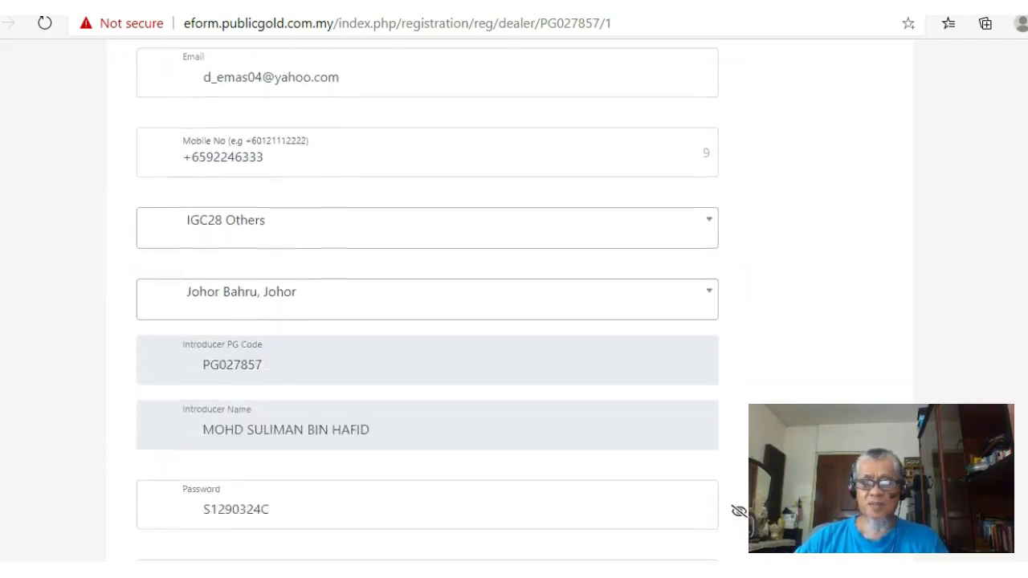
{"action": "scroll", "coordinate": [514, 297], "scroll_direction": "down", "scroll_amount": 1}
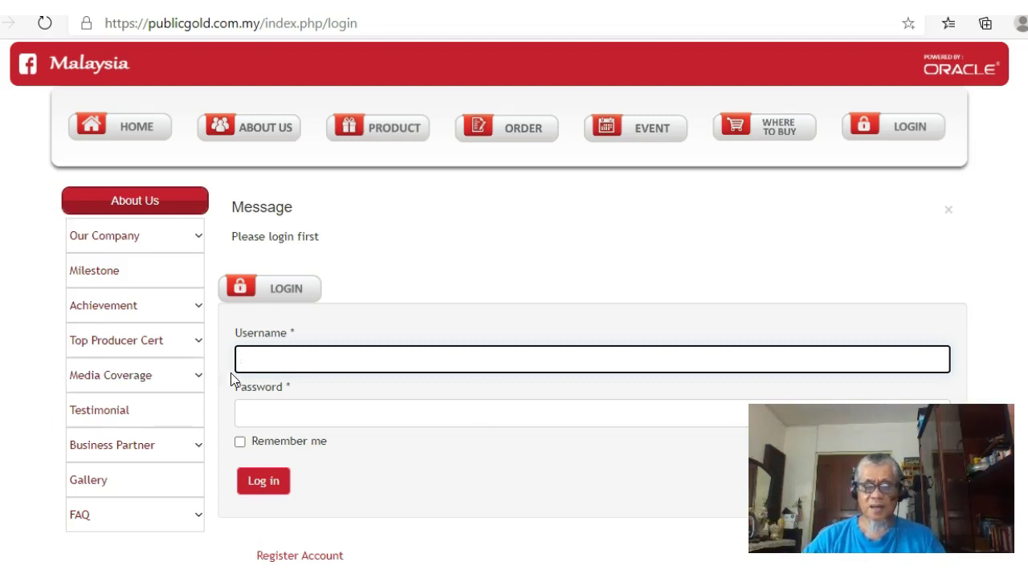
Log in with the new customer's PG code and the default NRIC-based password
{"action": "left_click", "coordinate": [259, 363]}
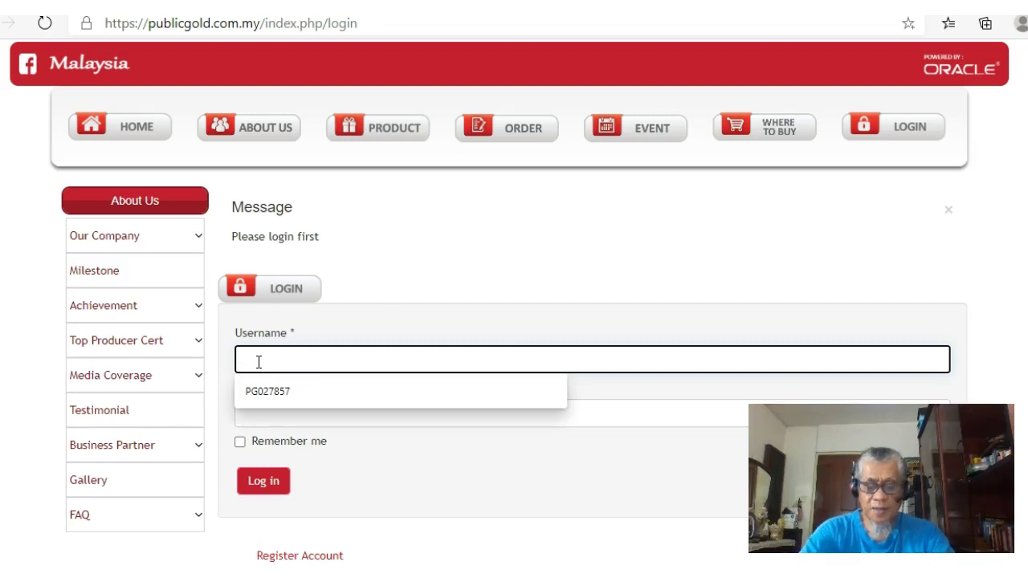
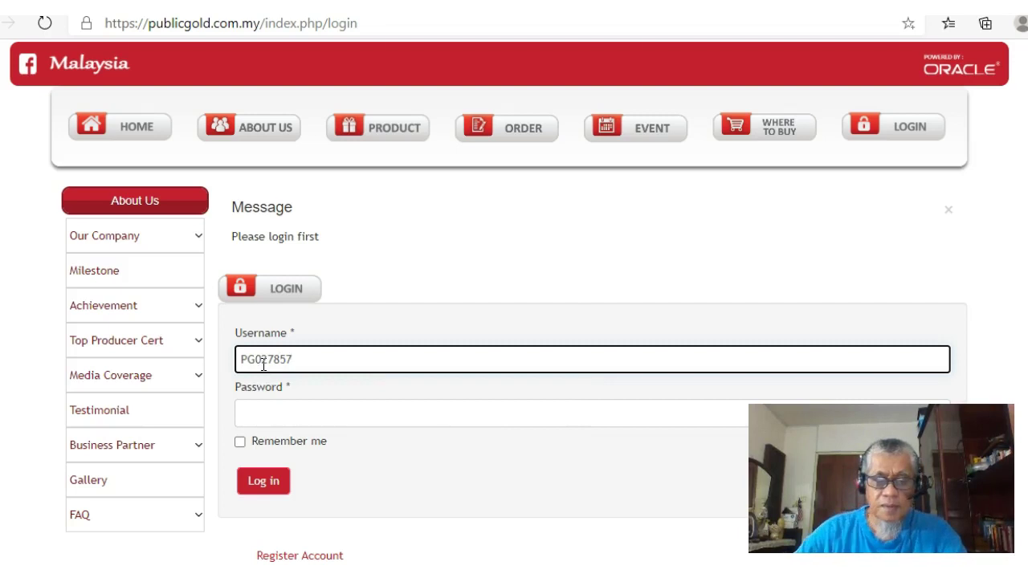
{"action": "left_click", "coordinate": [264, 417]}
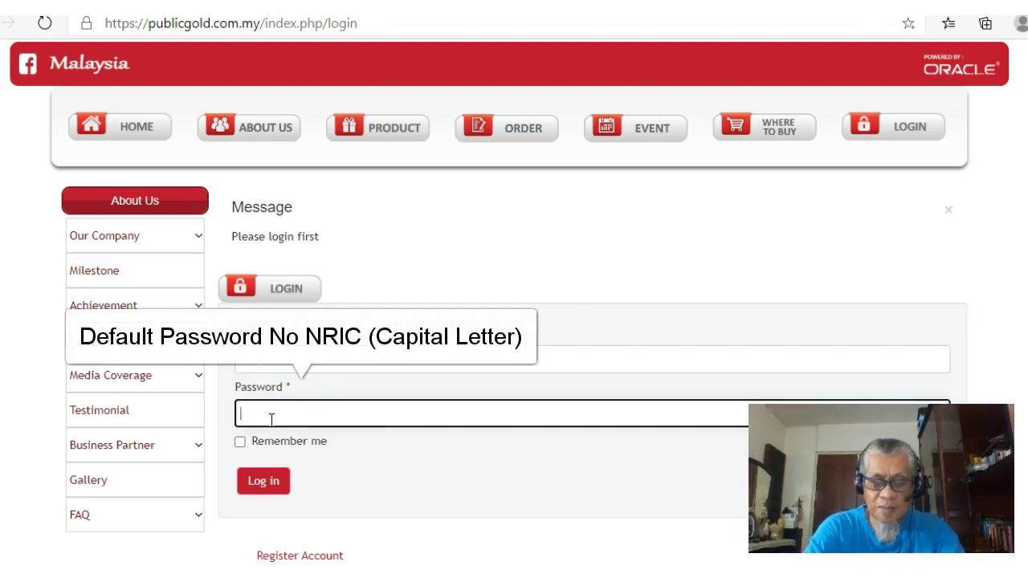
{"action": "type", "text": "****"}
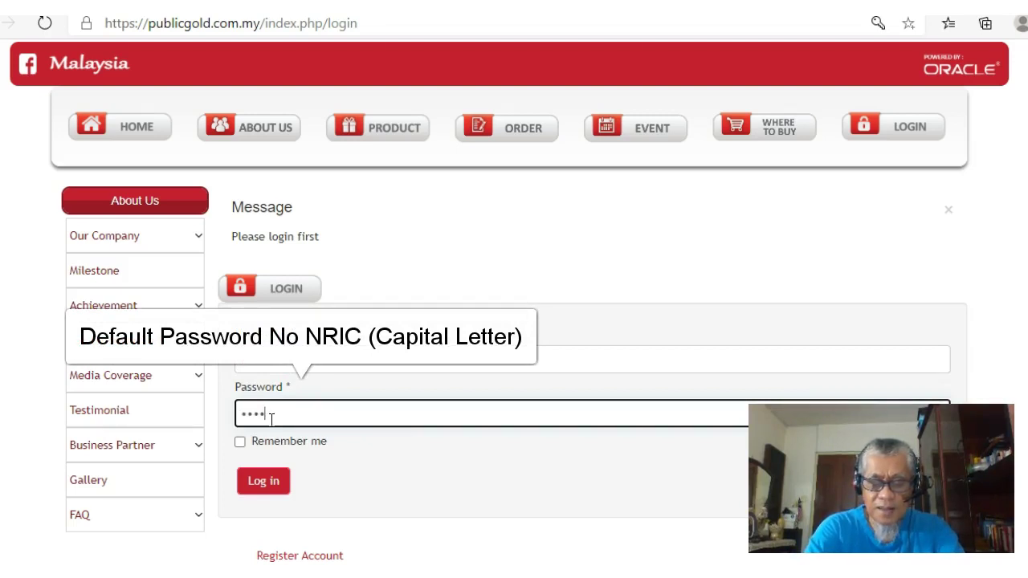
{"action": "type", "text": "*******"}
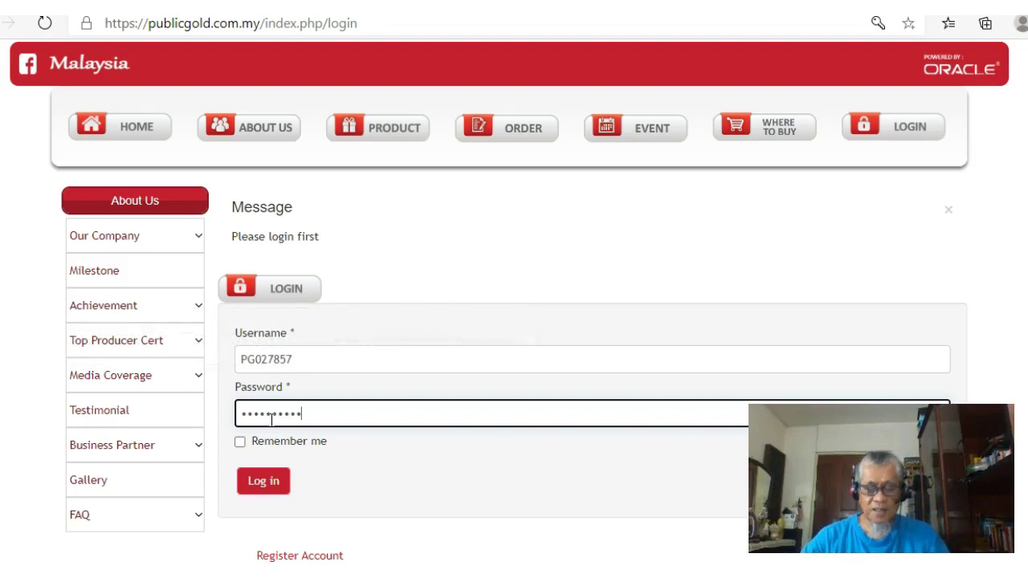
{"action": "left_click", "coordinate": [273, 481]}
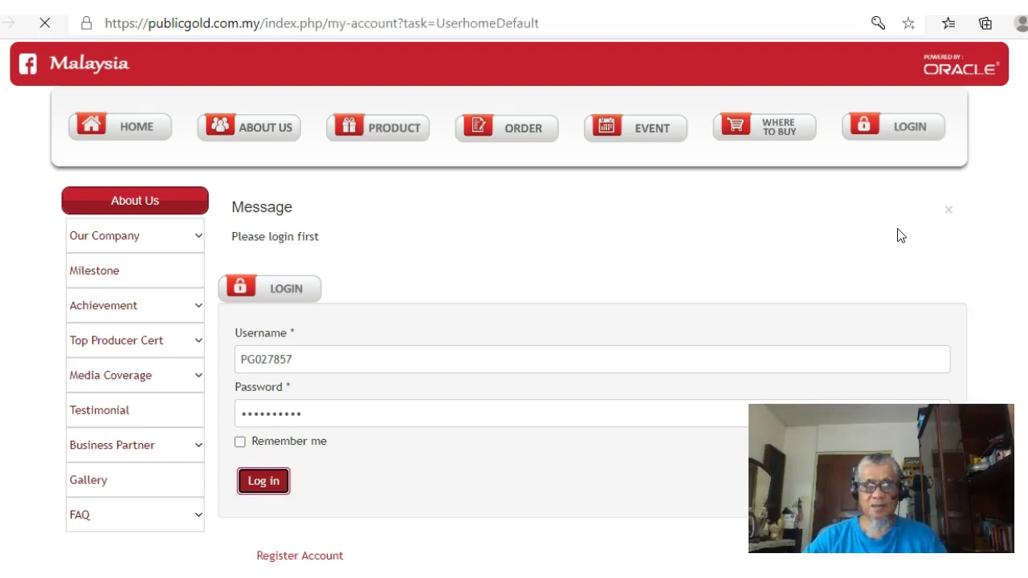
Go to MY GAP, switch to the Classic Site, and open the PURCHASE form
{"action": "scroll", "coordinate": [513, 321], "scroll_direction": "down", "scroll_amount": 2}
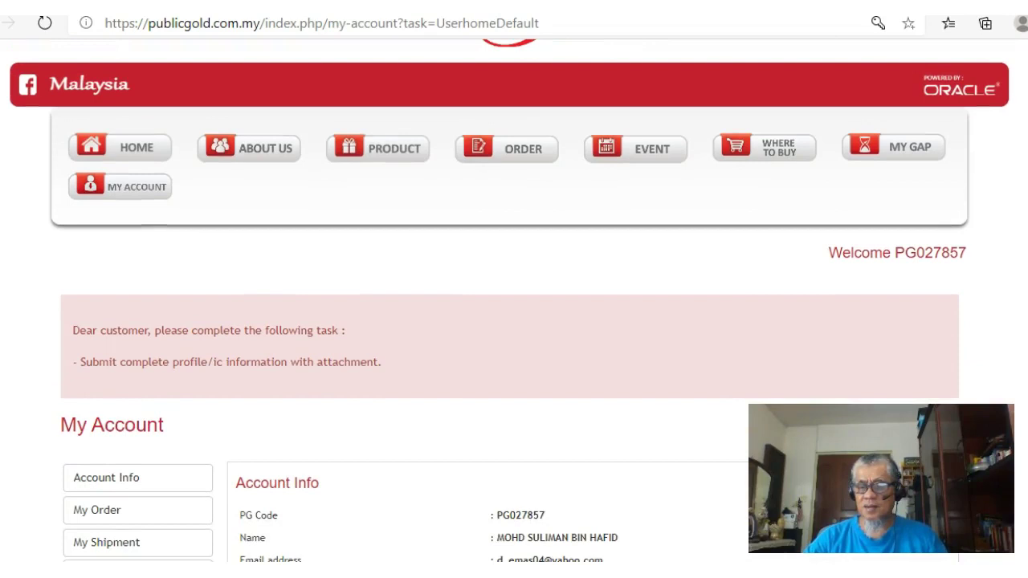
{"action": "left_click", "coordinate": [902, 161]}
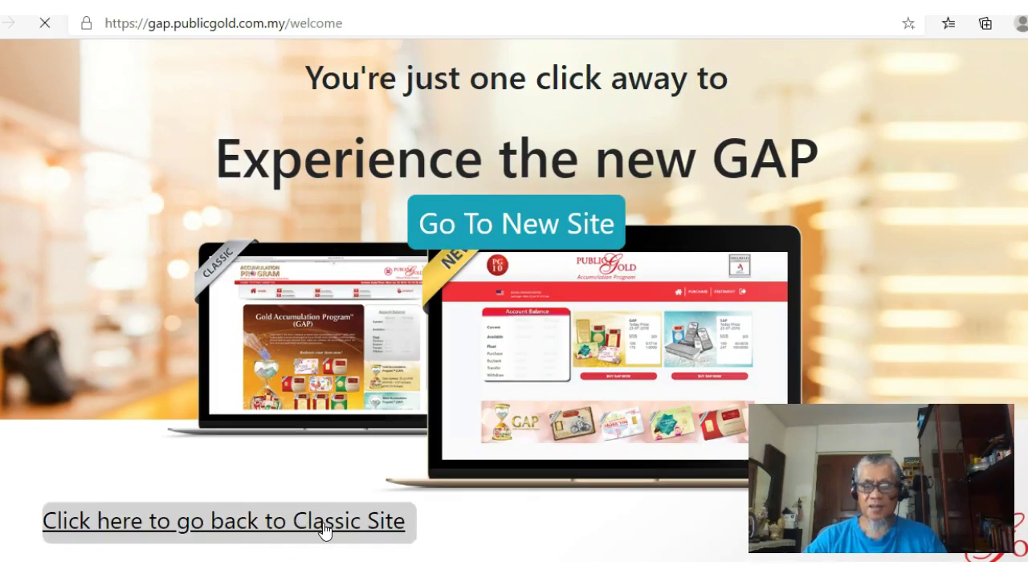
{"action": "left_click", "coordinate": [324, 530]}
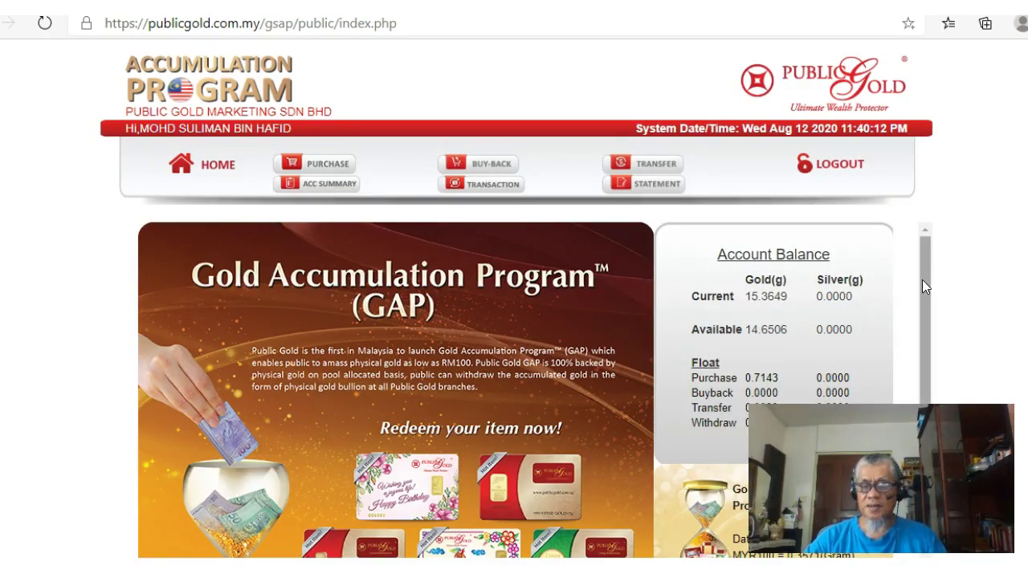
{"action": "left_click", "coordinate": [334, 174]}
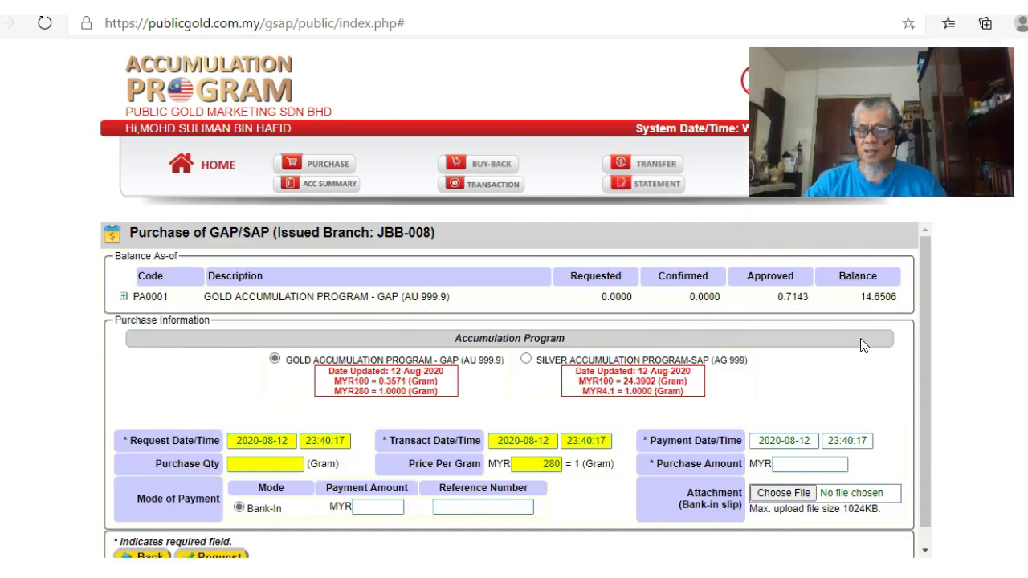
Enter a MYR 100 purchase amount, giving 0.3571 gram of gold
{"action": "scroll", "coordinate": [918, 409], "scroll_direction": "down", "scroll_amount": 1}
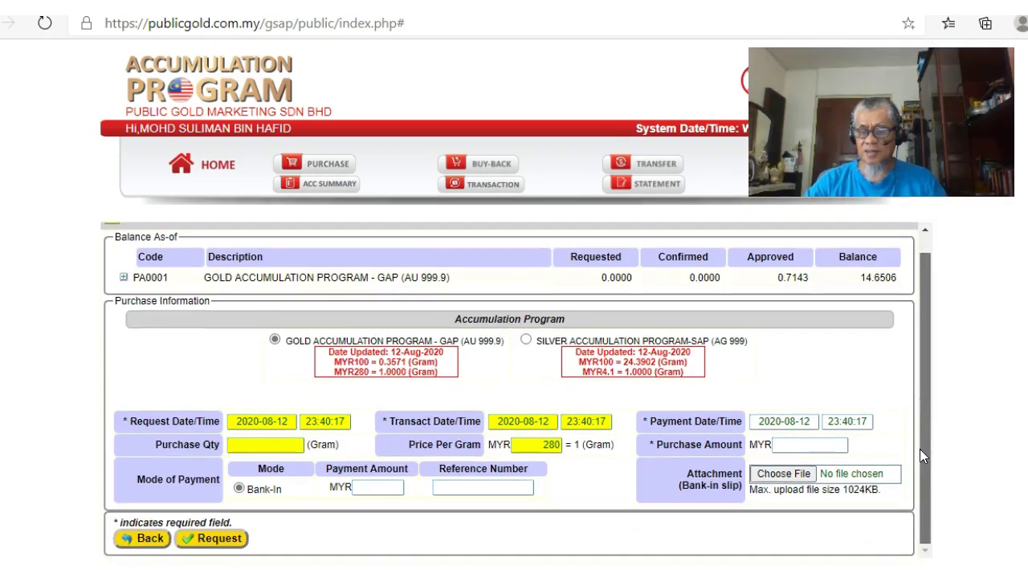
{"action": "left_click", "coordinate": [801, 446]}
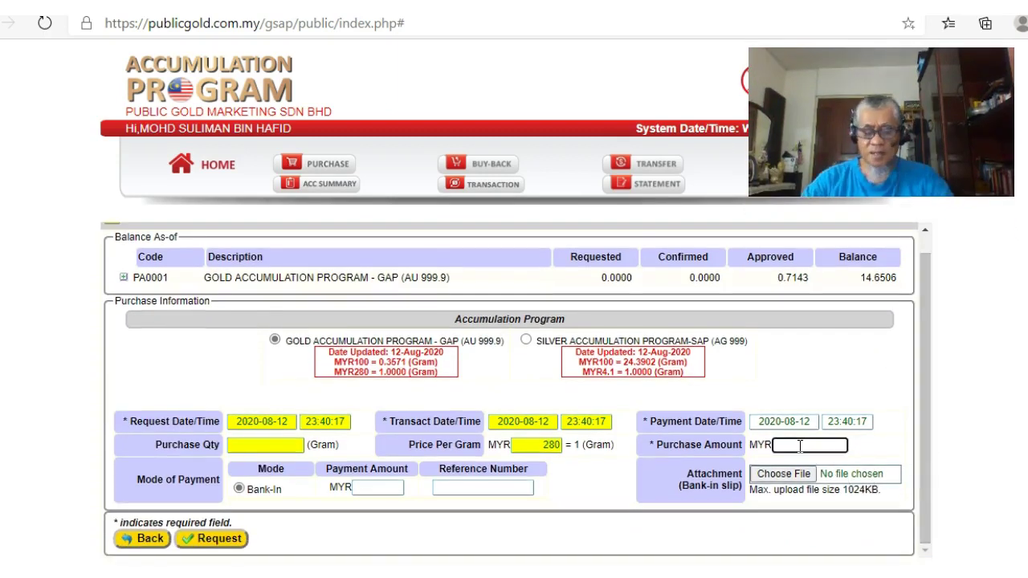
{"action": "type", "text": "1"}
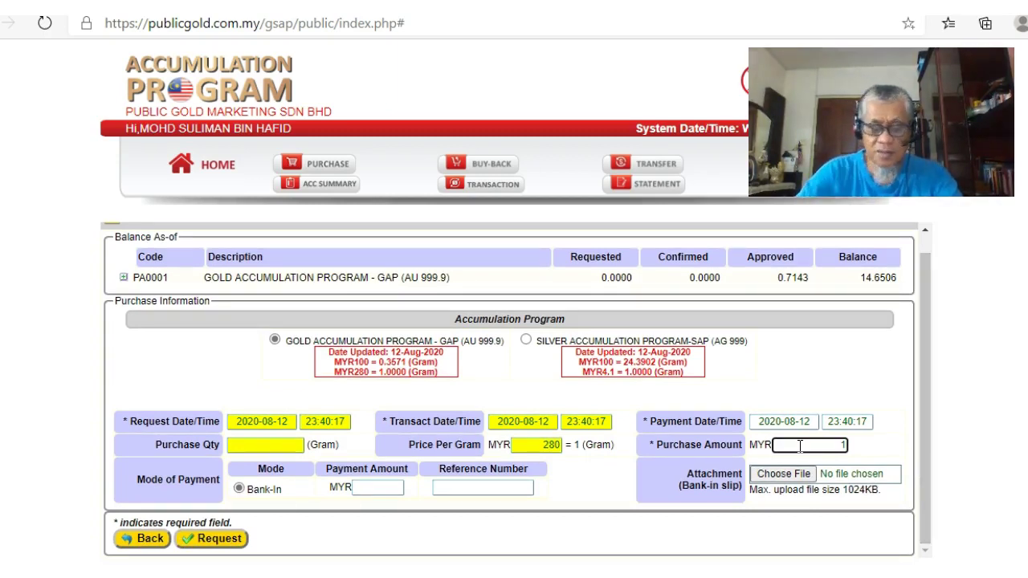
{"action": "type", "text": "00"}
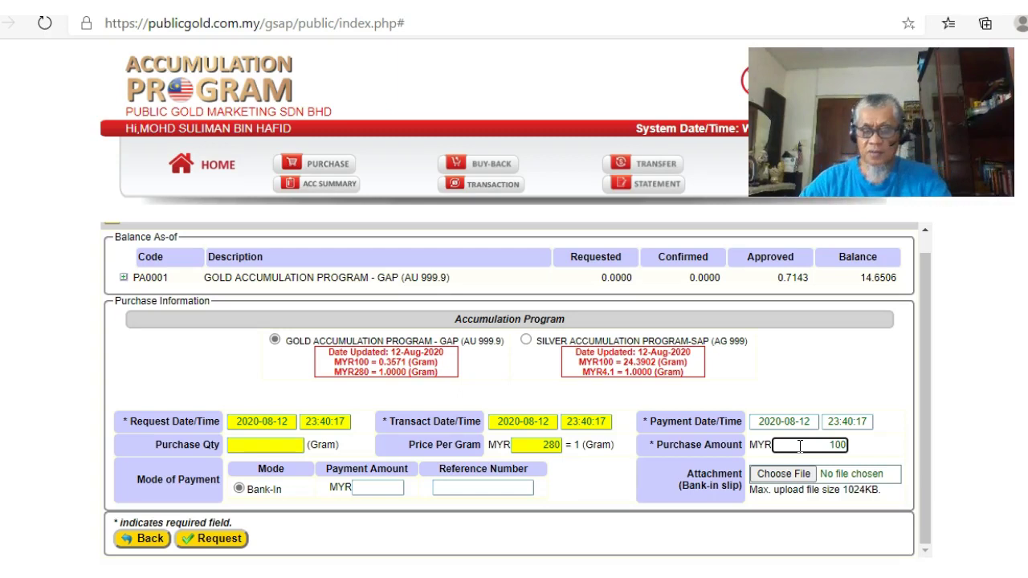
{"action": "left_click", "coordinate": [596, 473]}
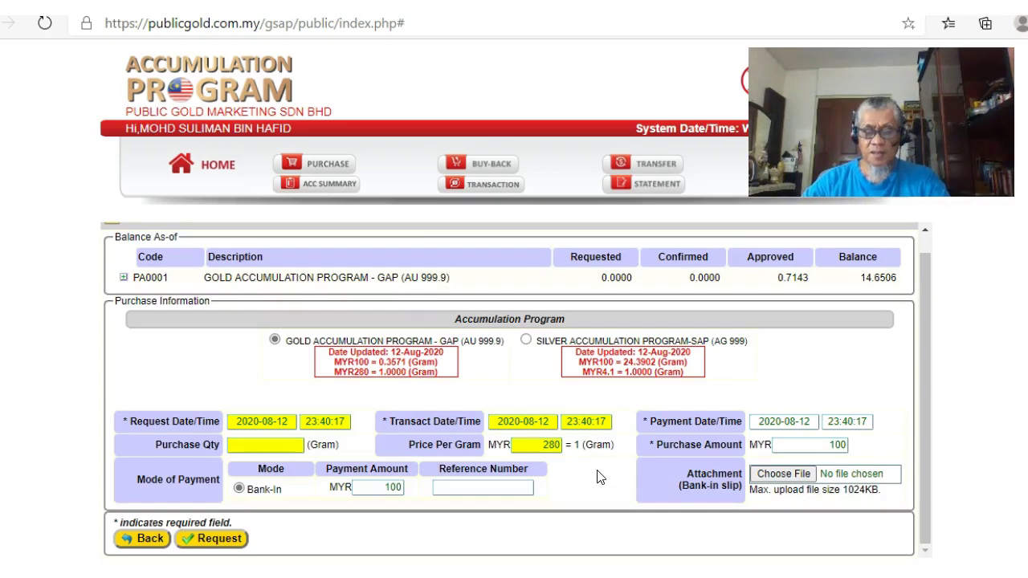
Enter the bank-in reference number and set the payment date to today
{"action": "left_click", "coordinate": [450, 484]}
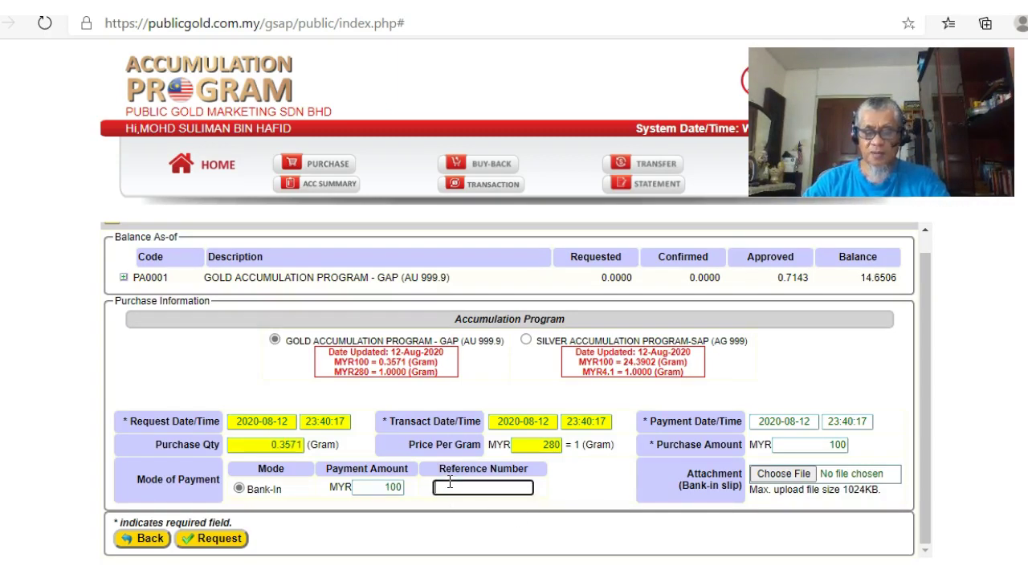
{"action": "type", "text": "1234"}
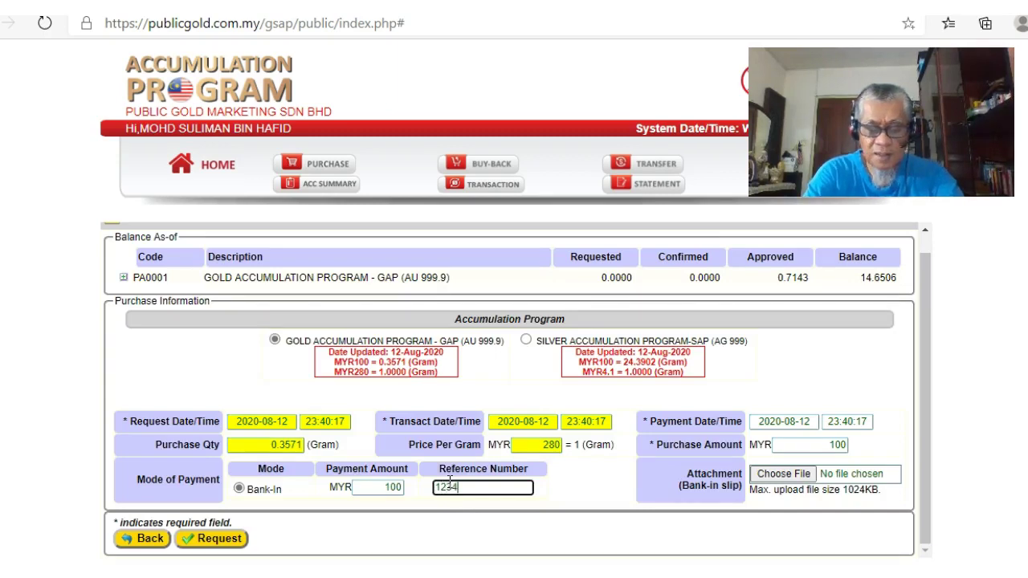
{"action": "type", "text": "567"}
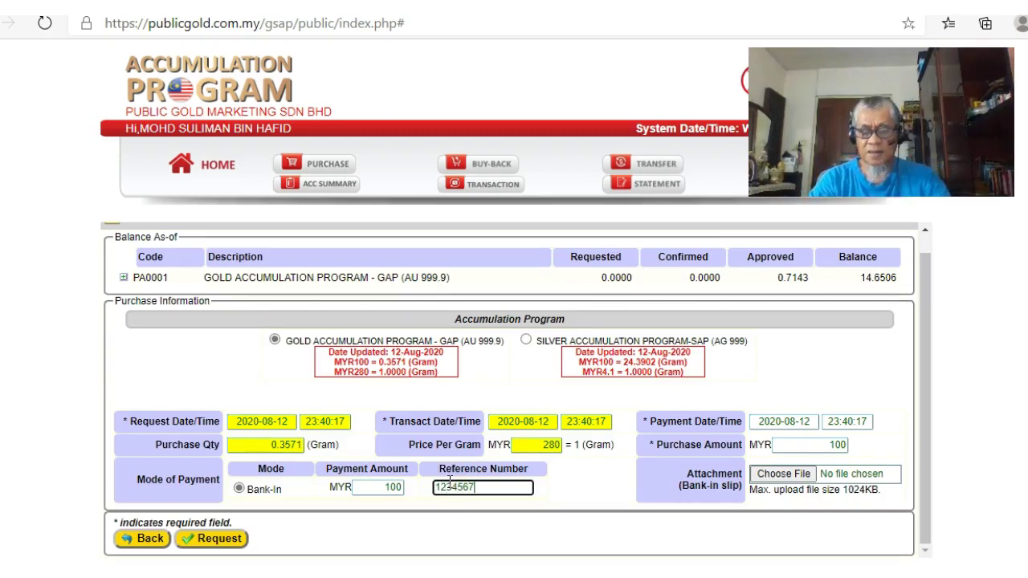
{"action": "type", "text": "6"}
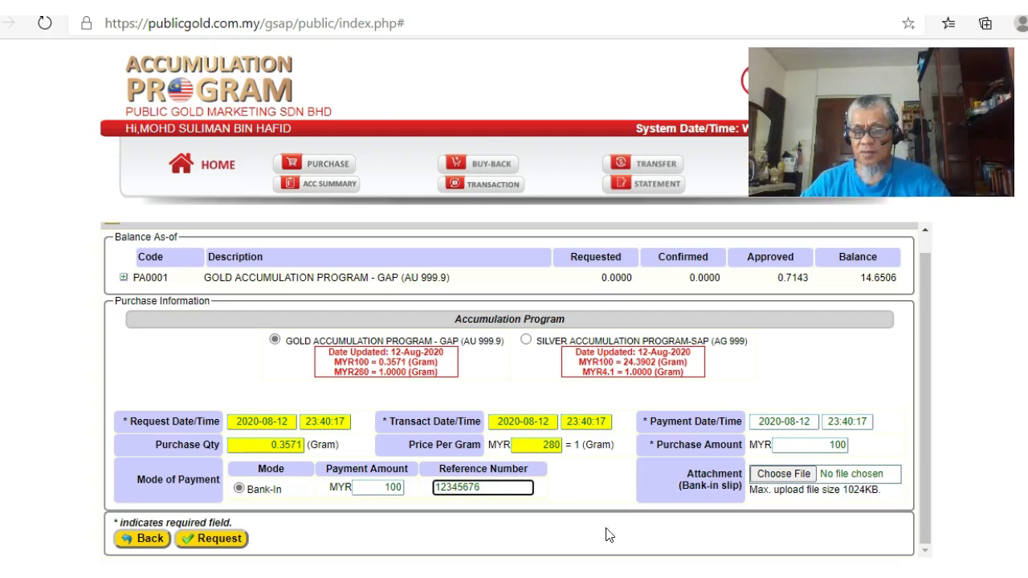
{"action": "left_click", "coordinate": [808, 422]}
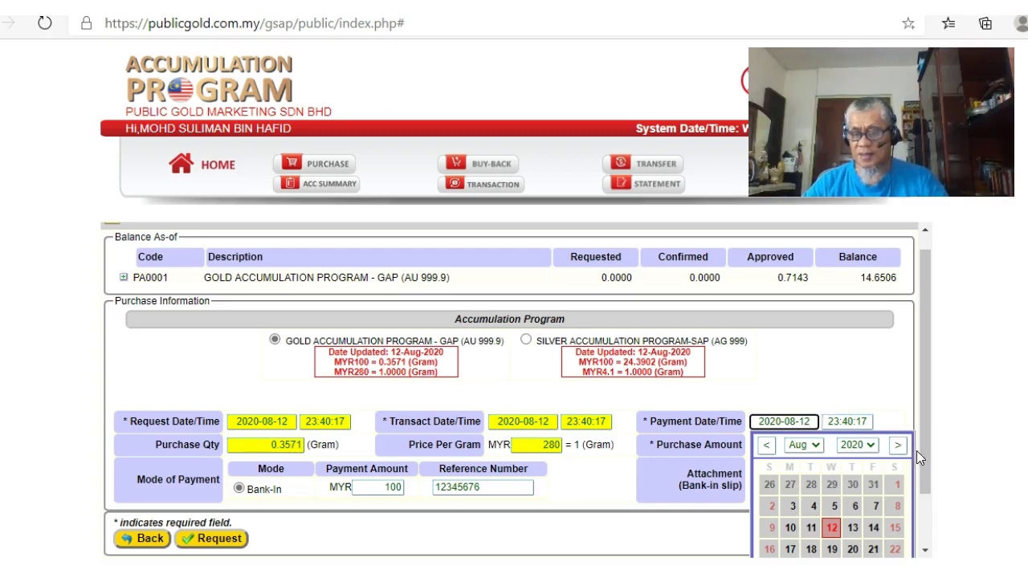
{"action": "left_click_drag", "start_coordinate": [924, 457], "coordinate": [927, 505]}
{"action": "left_click", "coordinate": [954, 509]}
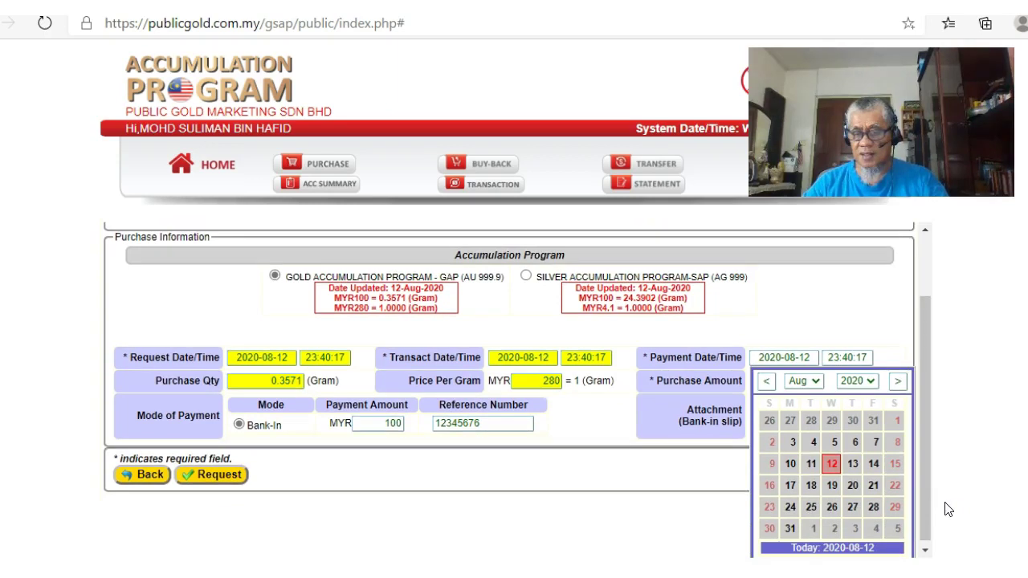
{"action": "left_click", "coordinate": [688, 509]}
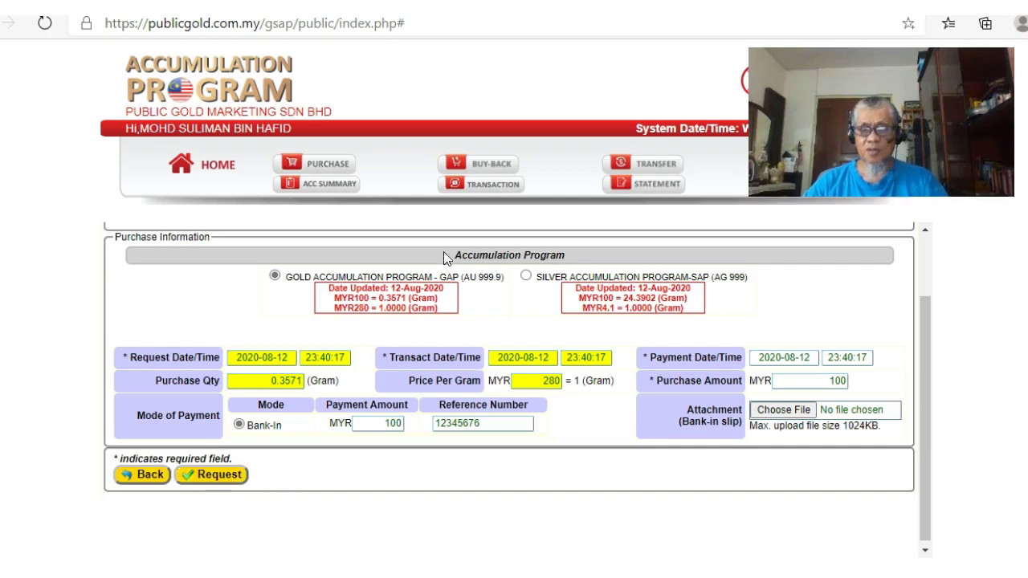
Show the GAP transaction history and open the newest purchase, 0.7143 gram on 2020-08-12
{"action": "left_click", "coordinate": [491, 191]}
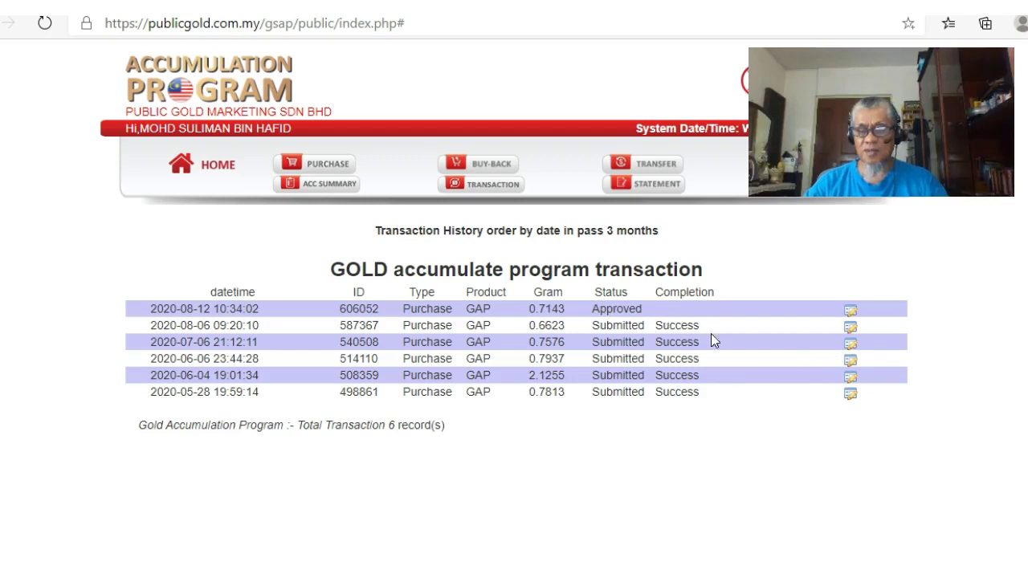
{"action": "left_click", "coordinate": [851, 312]}
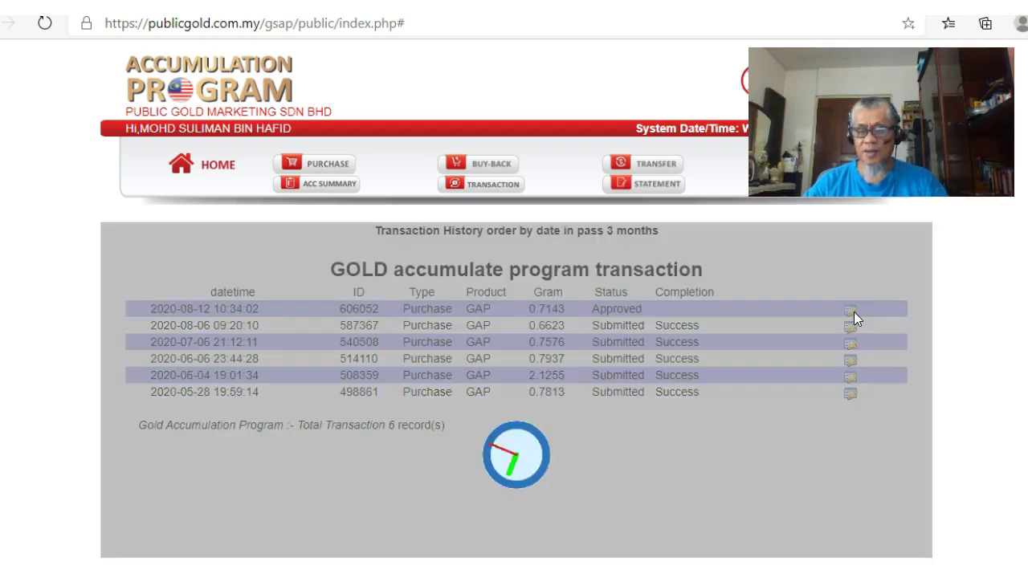